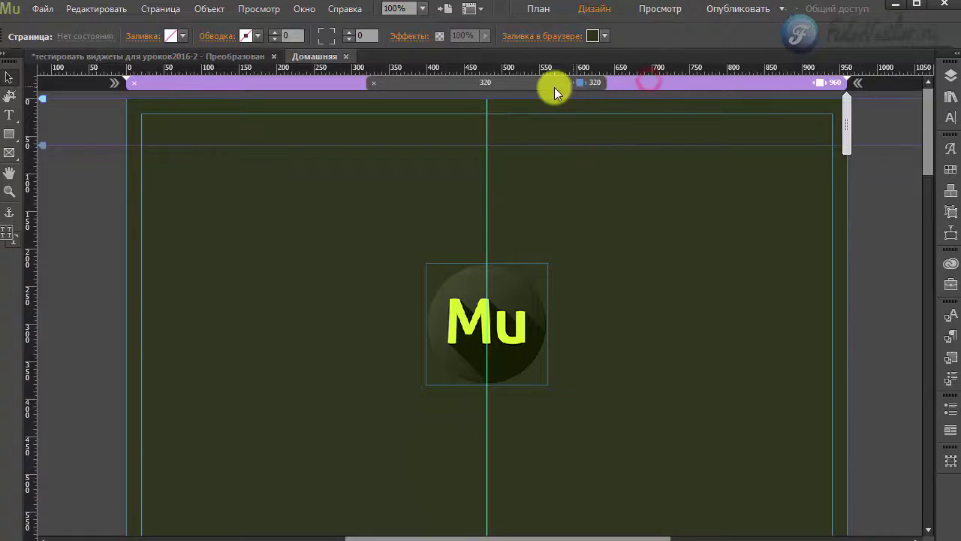
Switch the home page to its 320 px breakpoint.
click(548, 86)
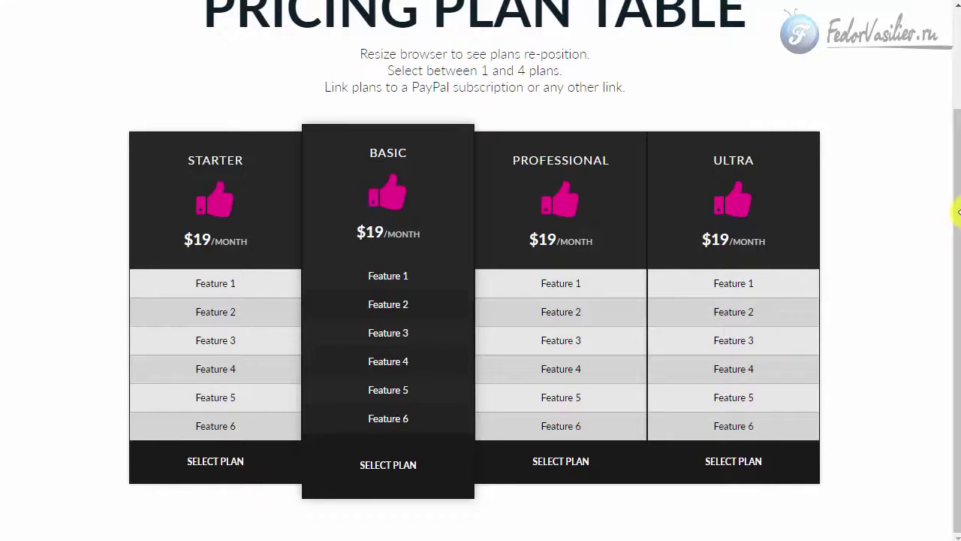
Resize the browser window narrower and wider to examine how the pricing plan table repositions its plans.
drag(960, 211, 248, 213)
drag(245, 158, 246, 22)
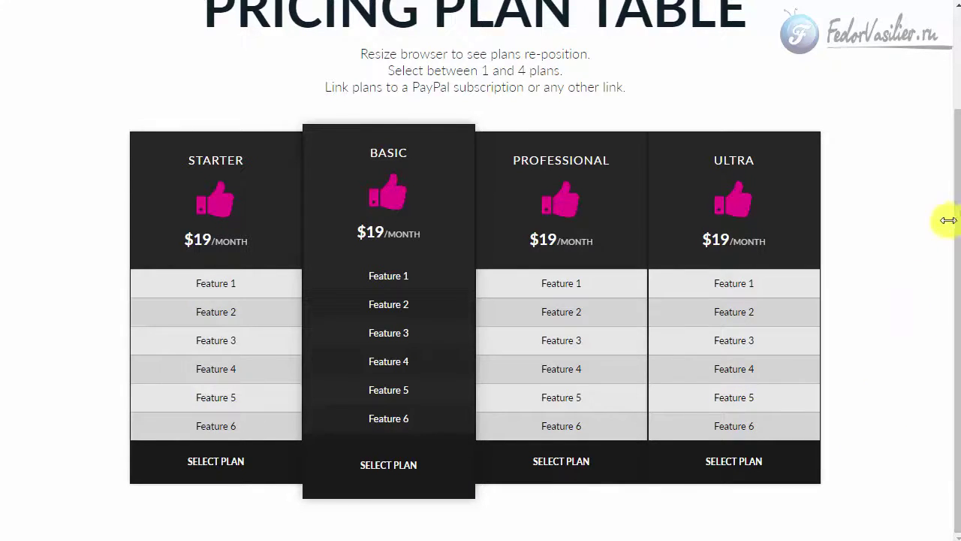
drag(948, 220, 909, 223)
drag(906, 166, 536, 360)
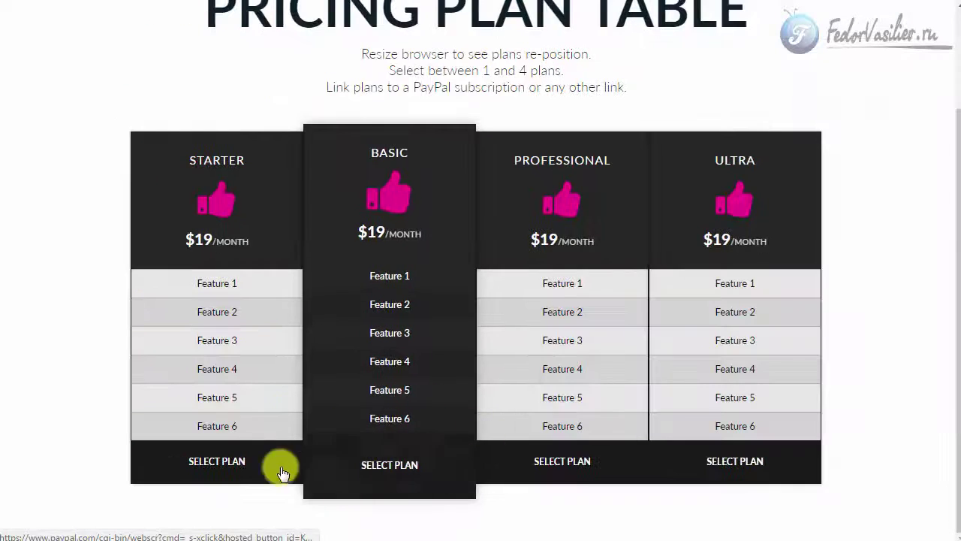
Follow the Basic plan's Select Plan link and review the PayPal billing form in its original language.
click(375, 461)
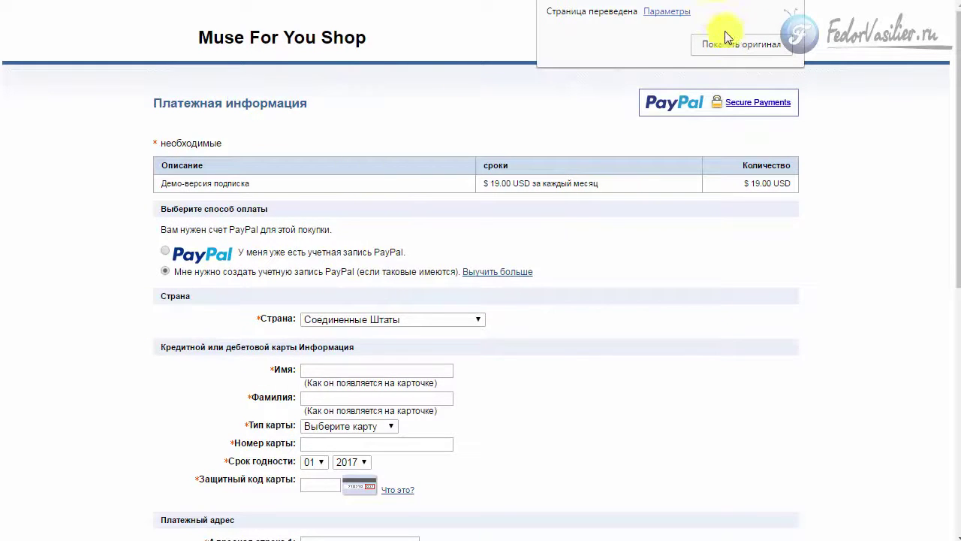
click(730, 44)
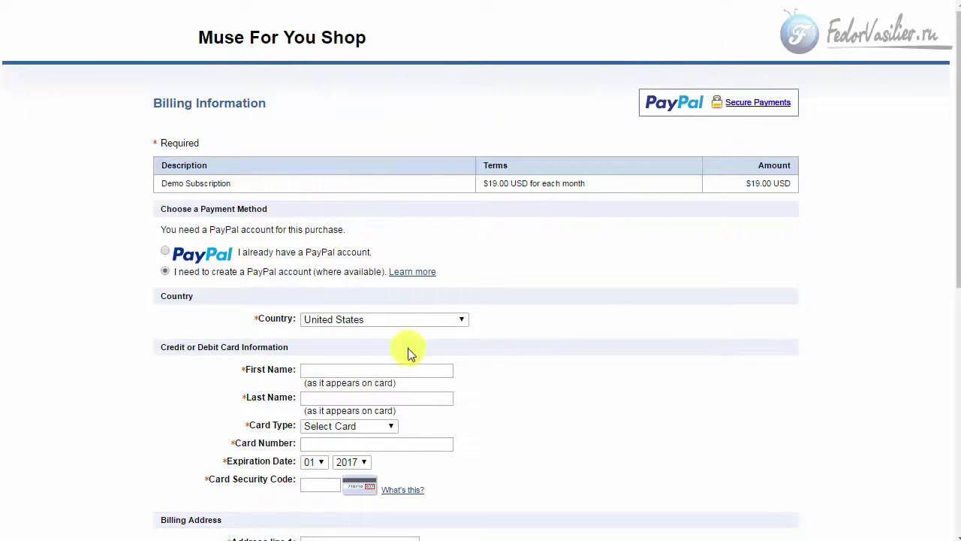
scroll(586, 188, down, 5)
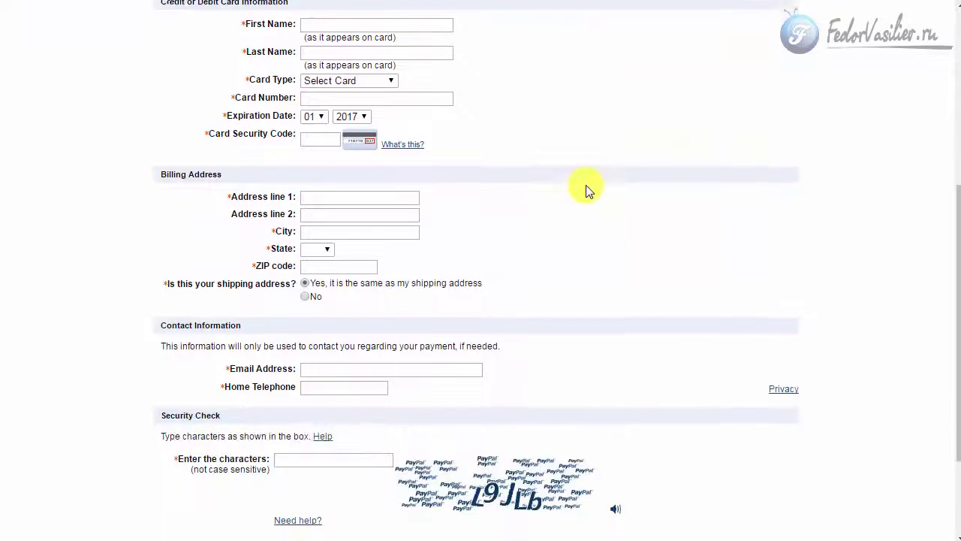
scroll(587, 188, down, 2)
scroll(587, 189, up, 7)
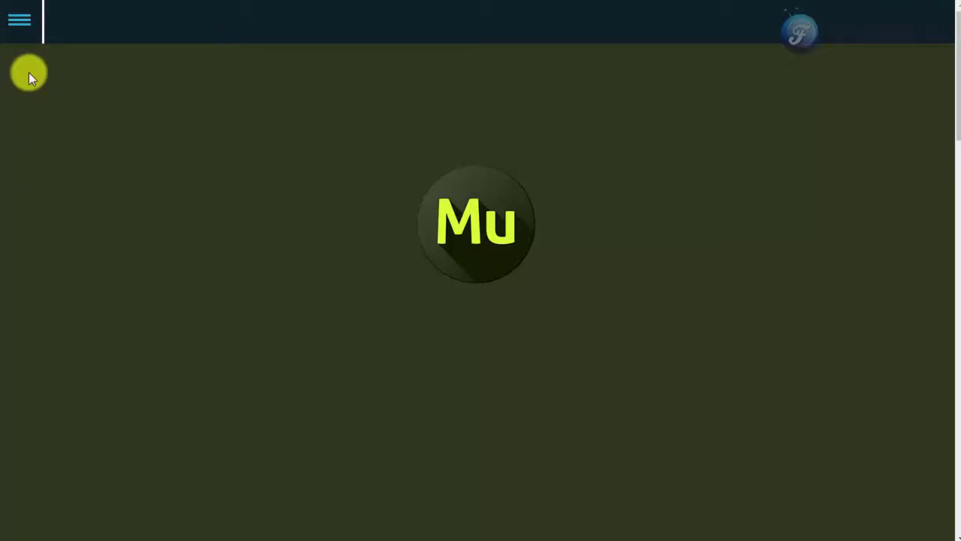
Test the responsive side menu in the full-width browser preview by opening and closing it twice.
click(21, 22)
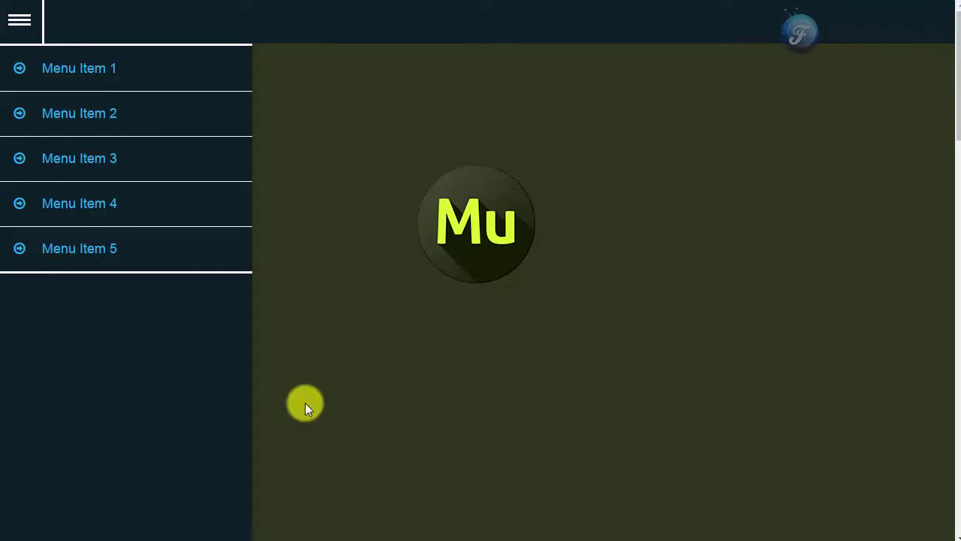
click(465, 102)
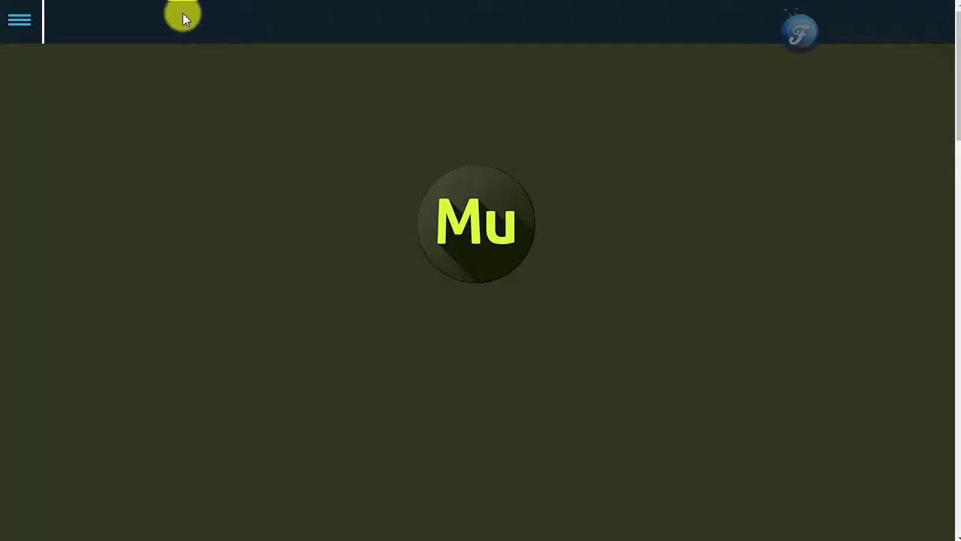
click(28, 36)
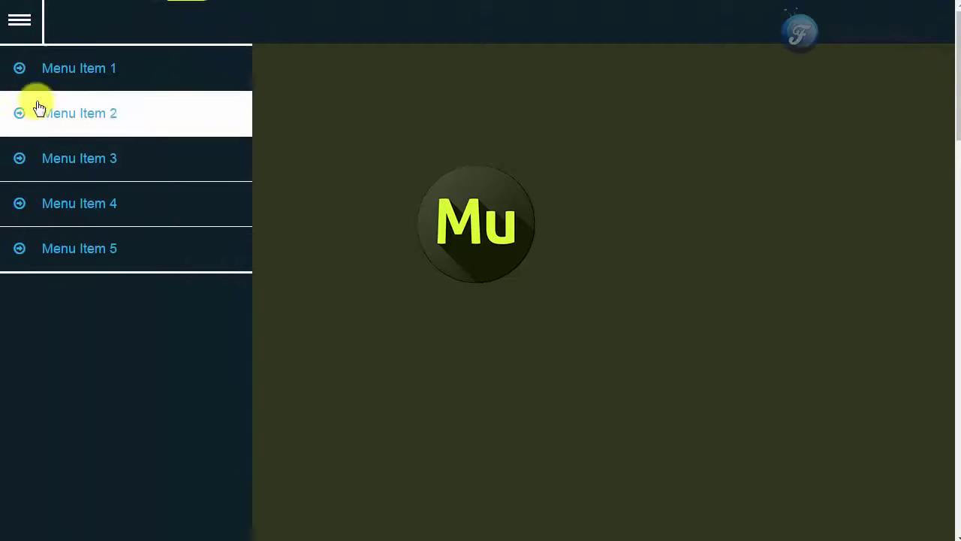
click(437, 75)
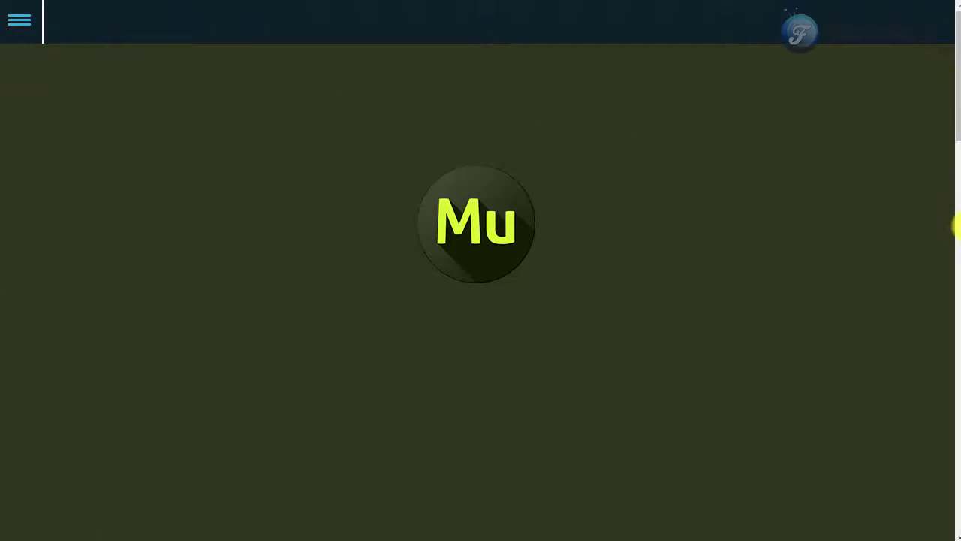
Narrow the browser preview to phone width and open the side menu there.
drag(956, 226, 122, 216)
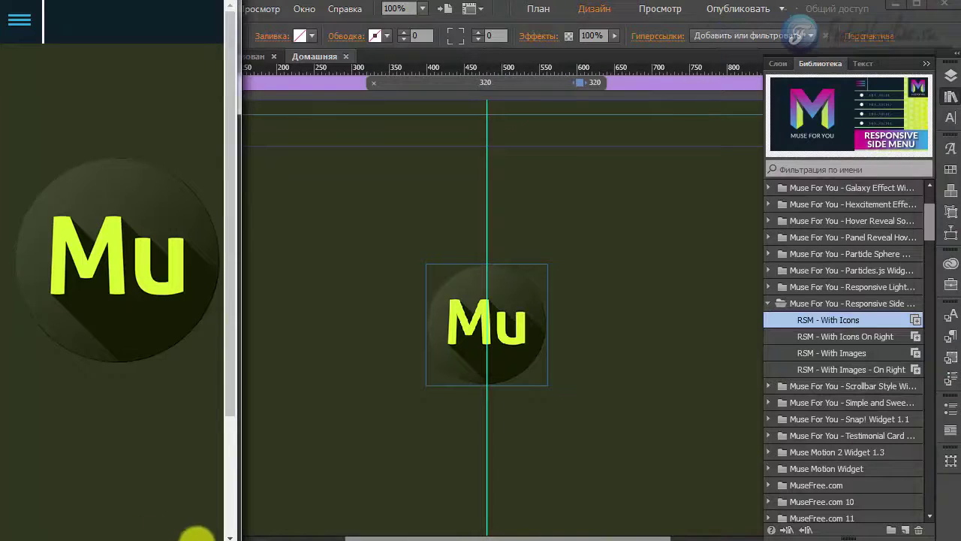
click(21, 20)
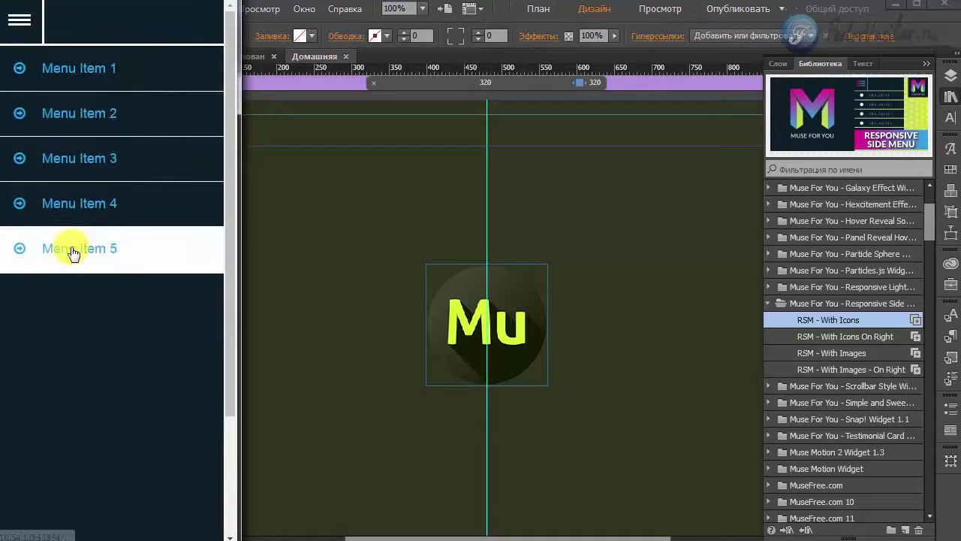
Switch to Adobe Muse and set the side menu widget's Trigger Color to the yellow-green R=213 G=242 B=48 swatch.
key(alt+Tab)
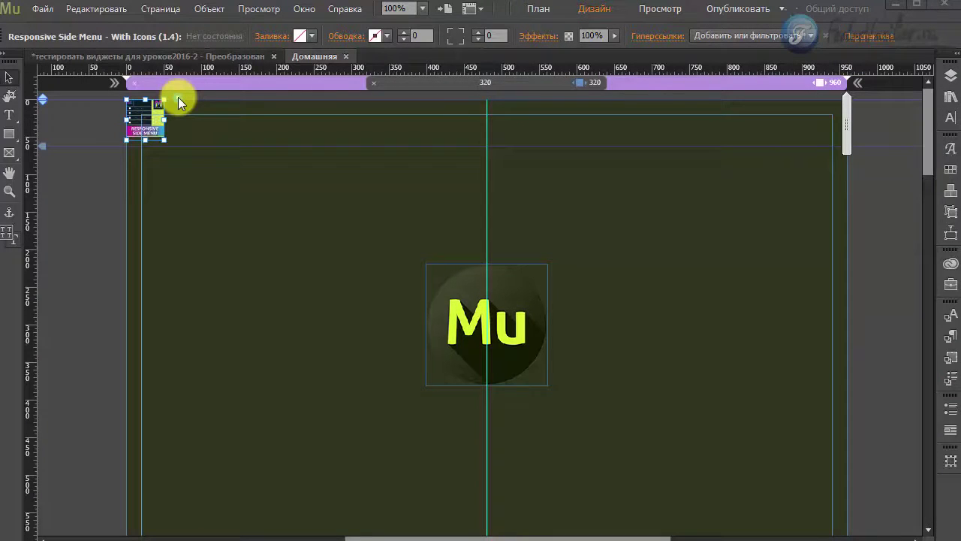
click(178, 101)
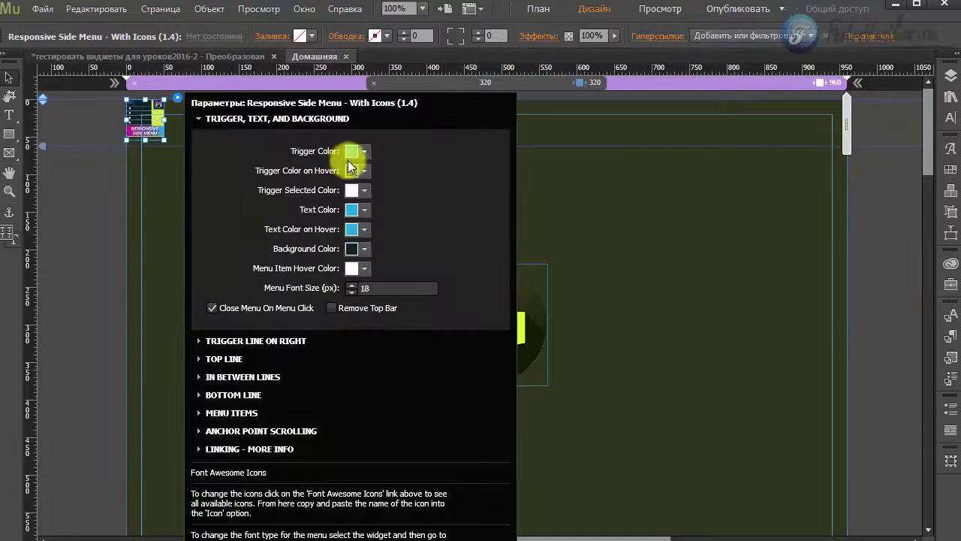
click(358, 153)
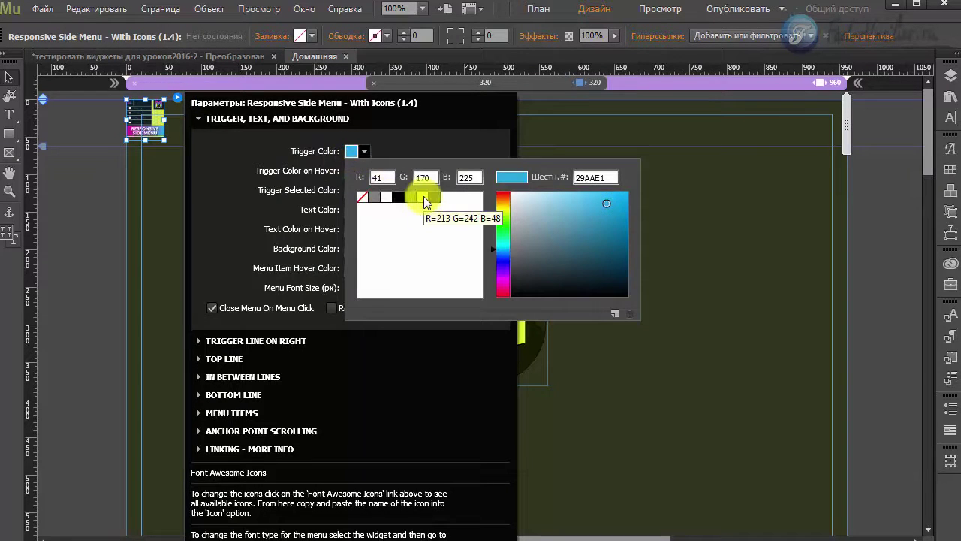
click(424, 196)
click(414, 145)
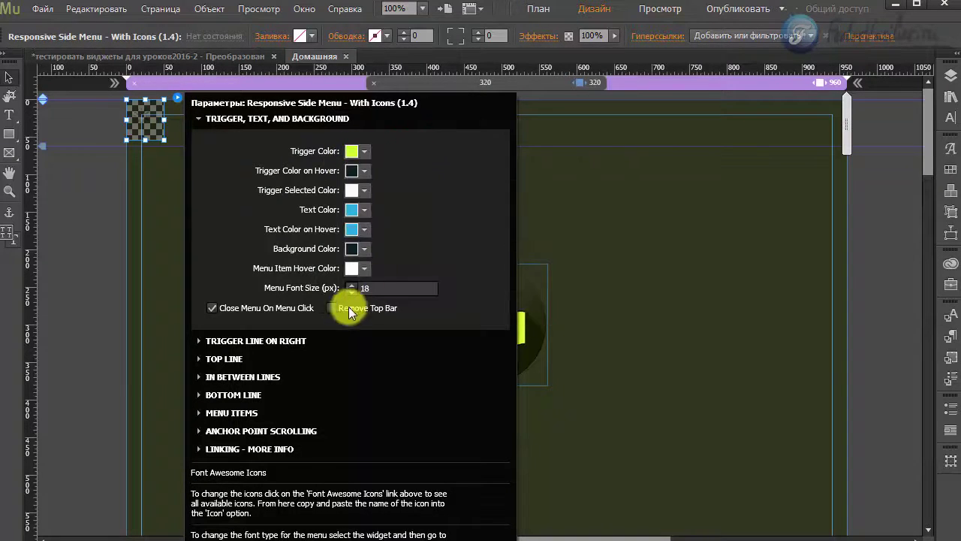
click(200, 118)
Review the Trigger Line on Right settings of the side menu widget, including the available line types.
click(199, 136)
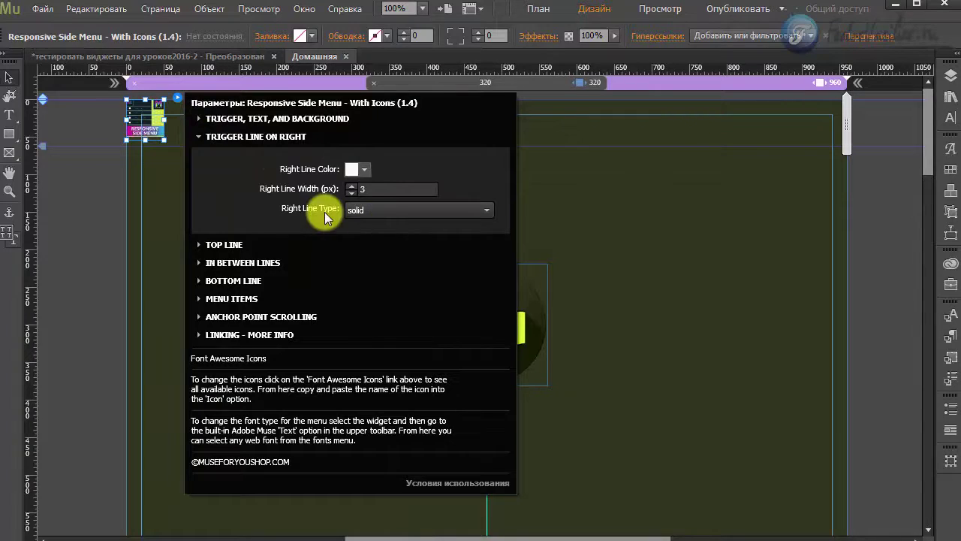
click(368, 210)
click(367, 208)
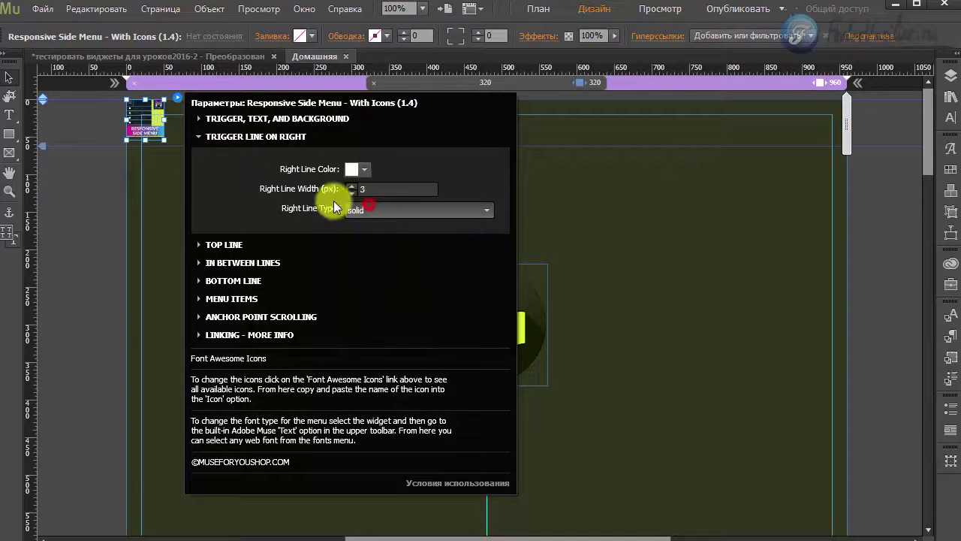
click(199, 137)
Set the side menu widget's Top Line Color to the olive green 7F8C1B swatch.
click(200, 155)
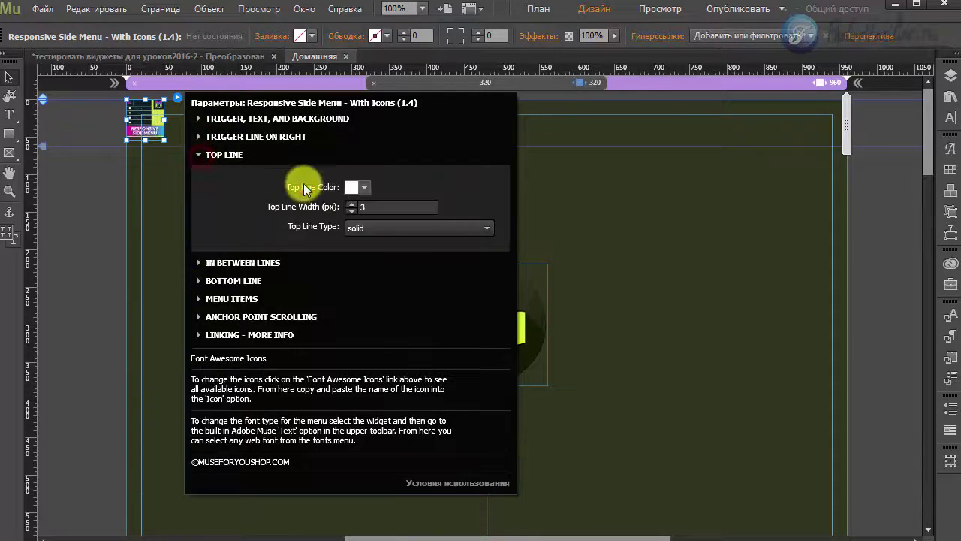
click(363, 188)
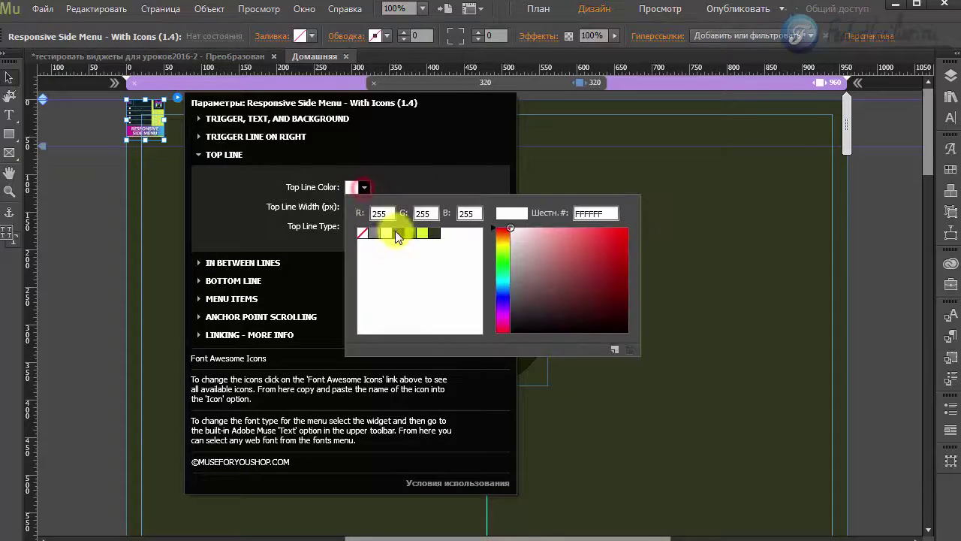
click(406, 236)
click(214, 210)
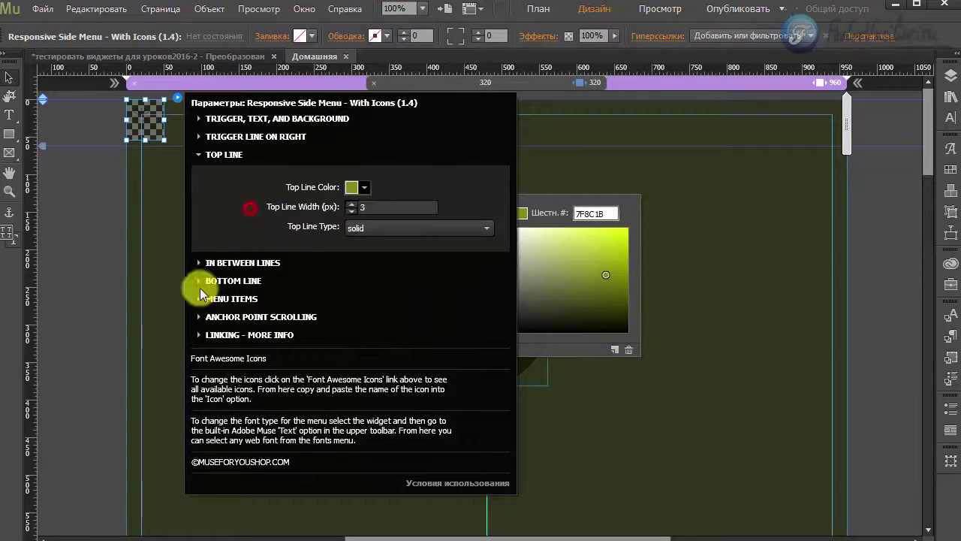
click(197, 156)
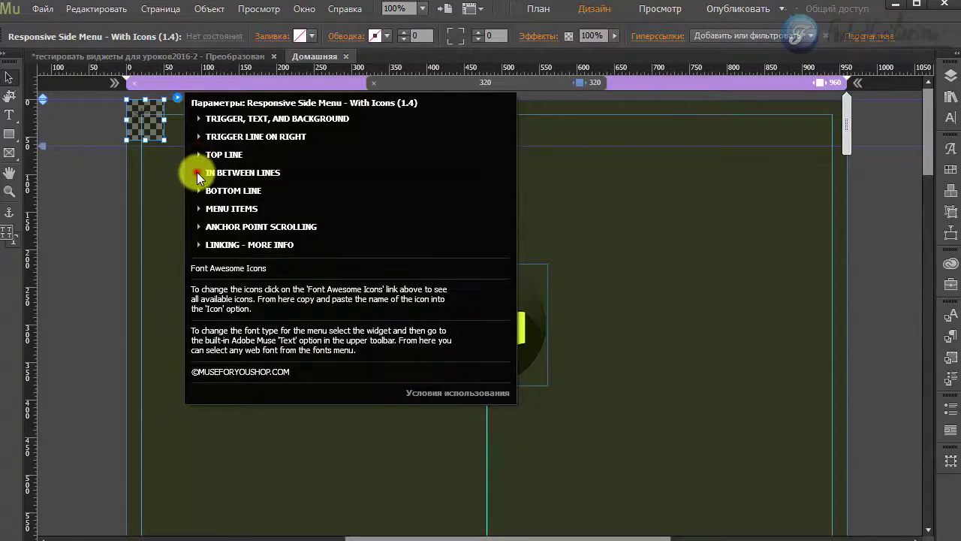
Set the side menu widget's In Between Line Color to the dark olive 30331C swatch.
click(198, 174)
click(364, 205)
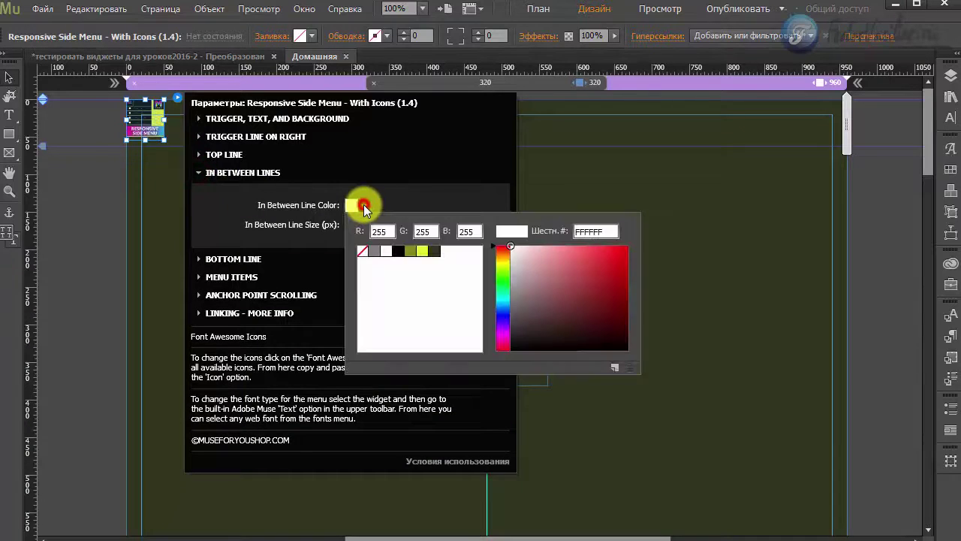
click(435, 252)
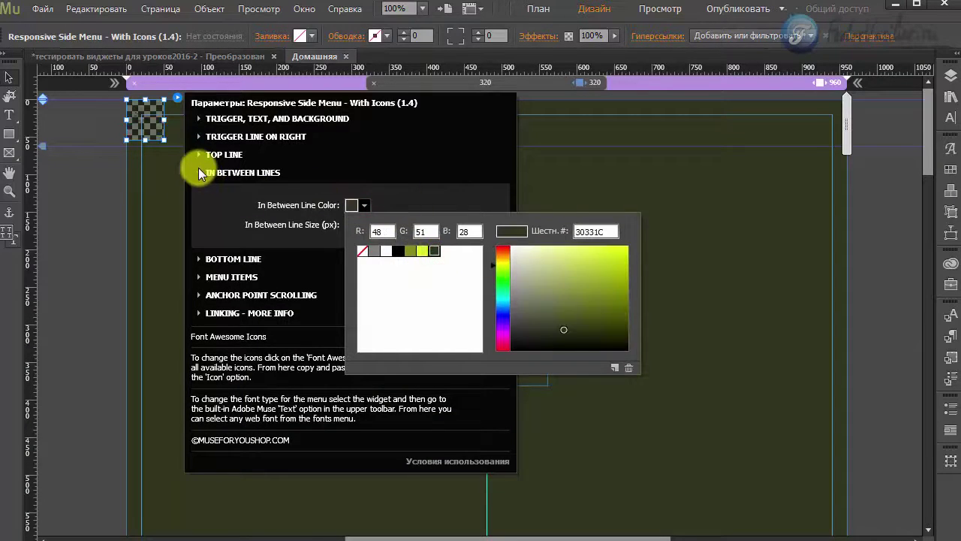
click(200, 176)
click(200, 177)
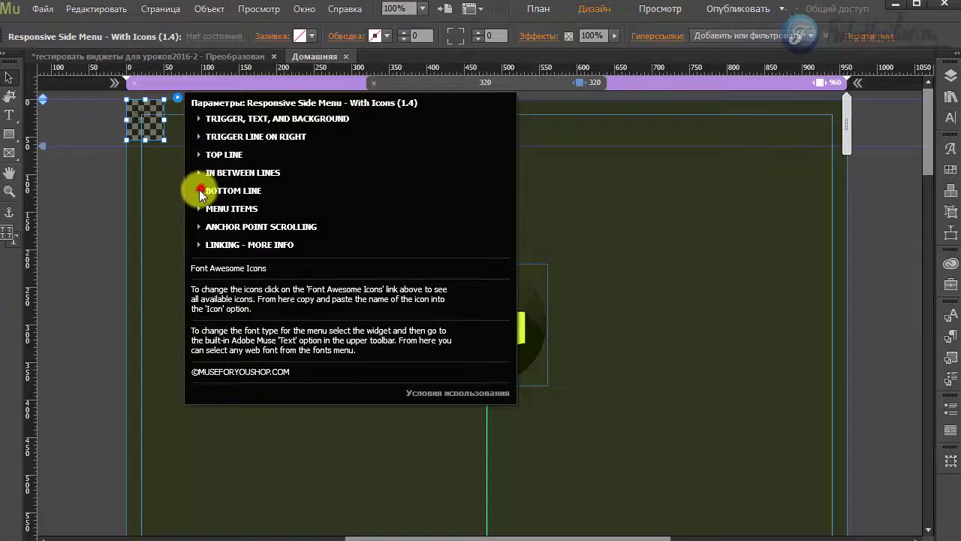
Look through the Bottom Line settings and open the Menu Items settings of the side menu widget.
click(201, 191)
click(199, 191)
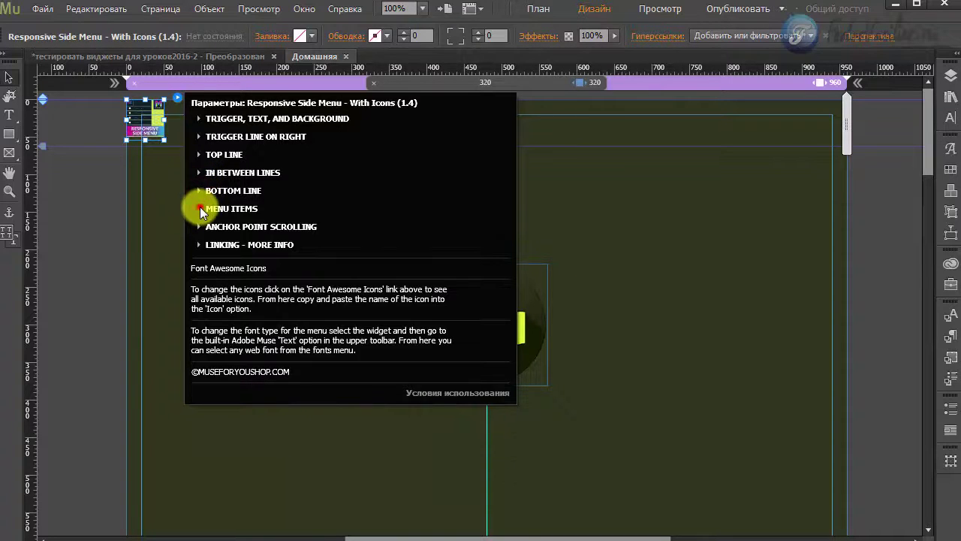
click(200, 208)
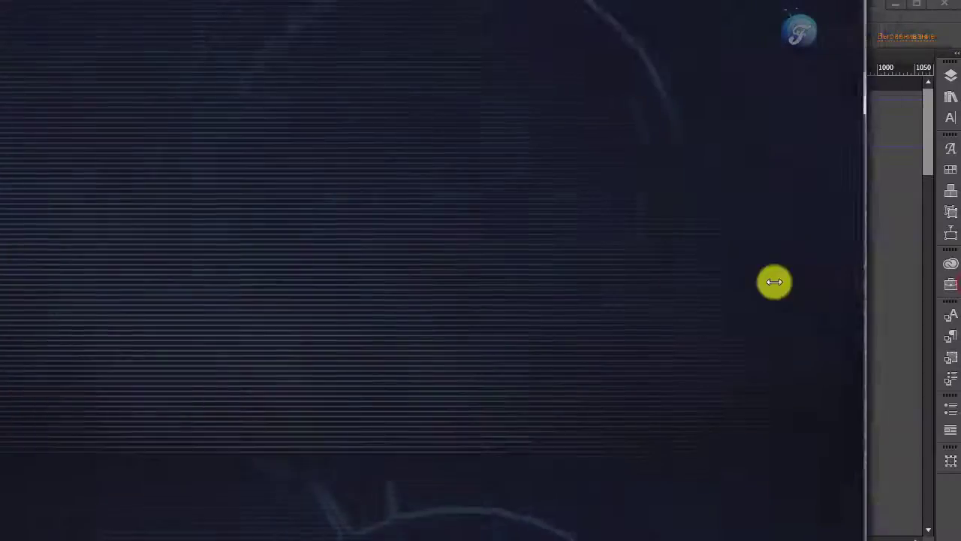
Narrow the browser preview to phone width and widen it again to examine how the fullscreen video adapts.
drag(774, 282, 215, 301)
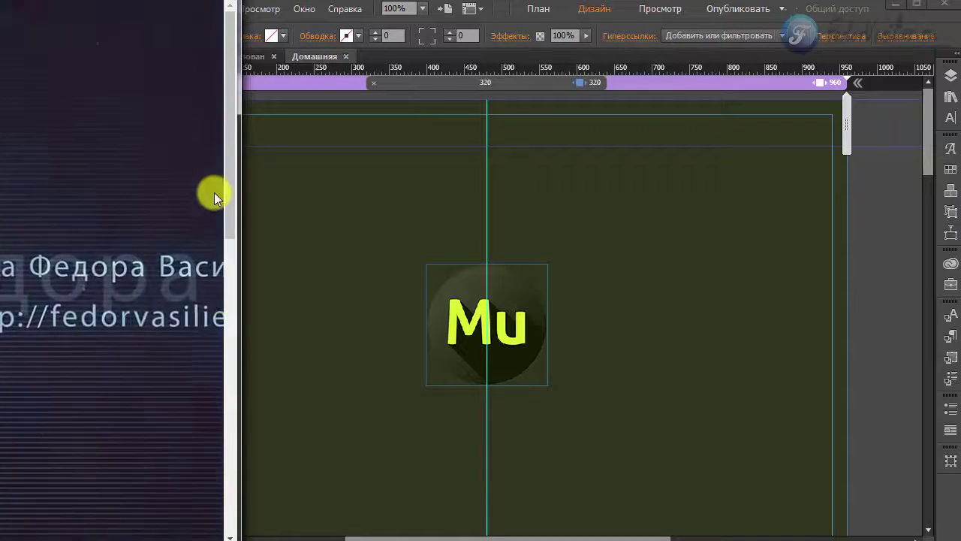
drag(232, 211, 225, 122)
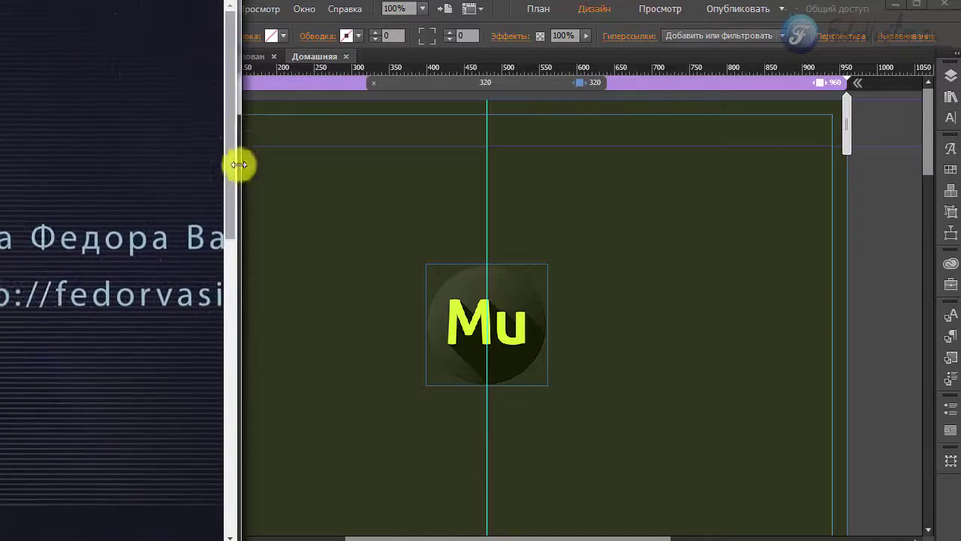
drag(242, 157, 954, 218)
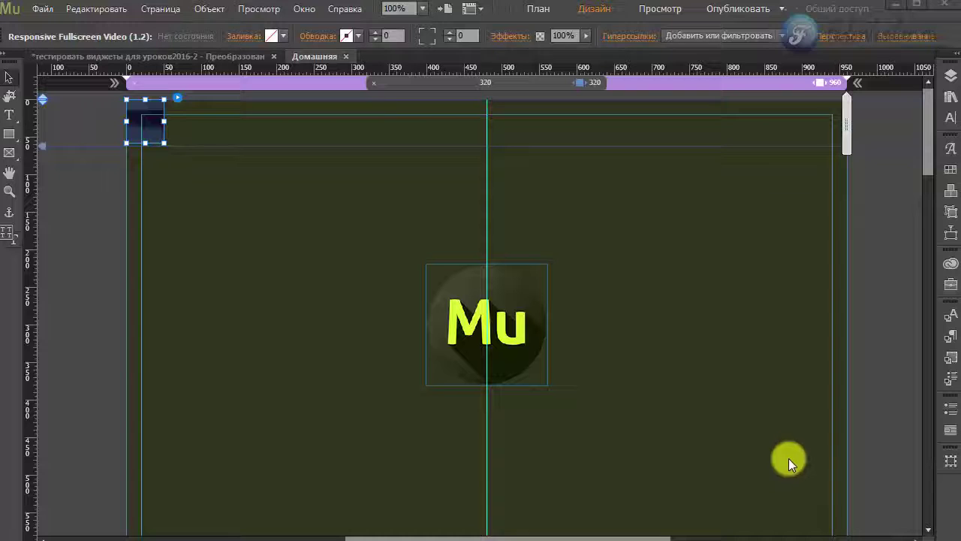
Enable Fixed in Browser in the Responsive Fullscreen Video widget's Video settings.
click(177, 100)
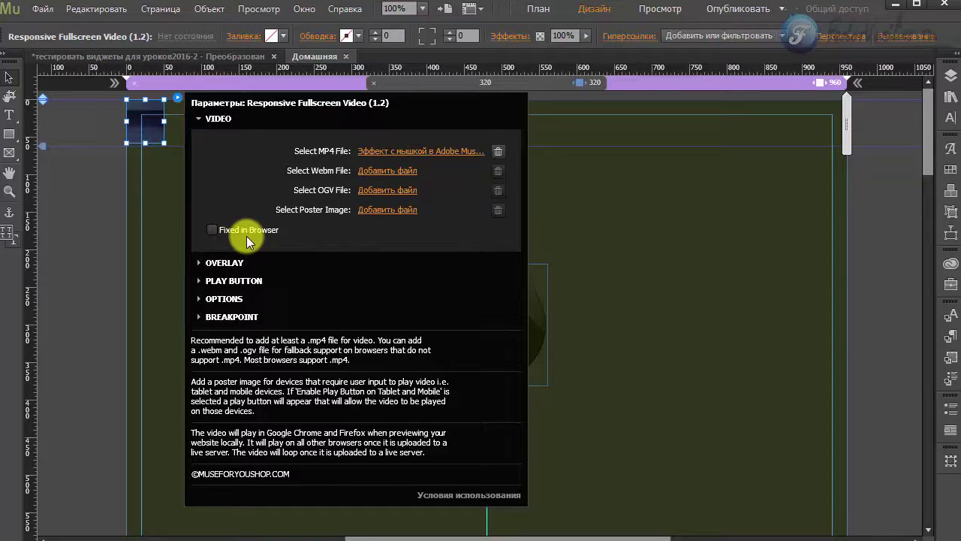
click(211, 230)
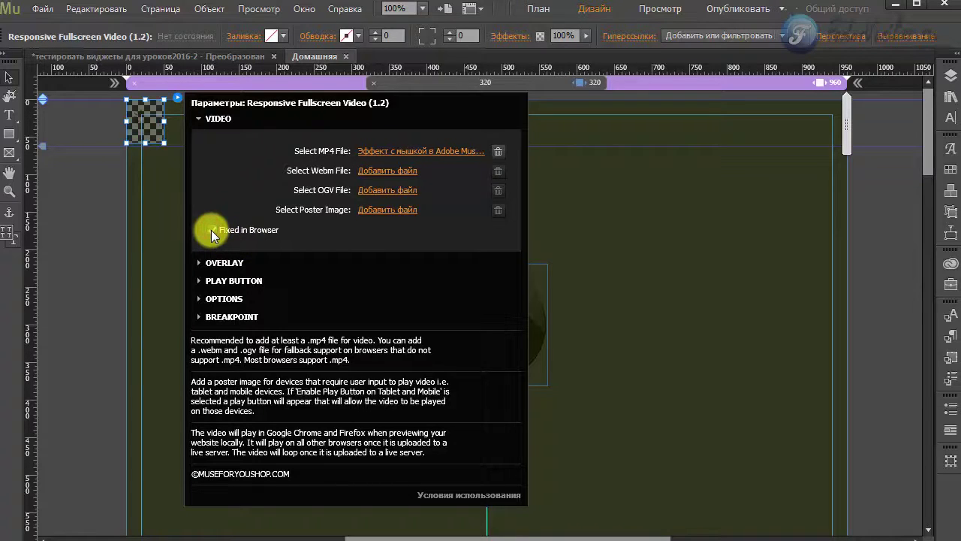
click(200, 119)
Set the fullscreen video widget's Overlay Color to white (FFFFFF).
click(199, 136)
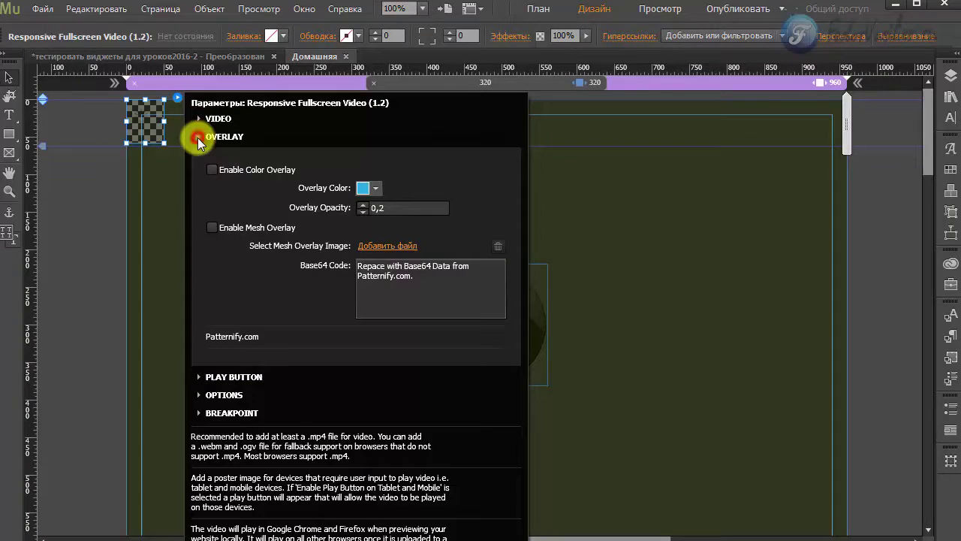
click(378, 187)
click(397, 233)
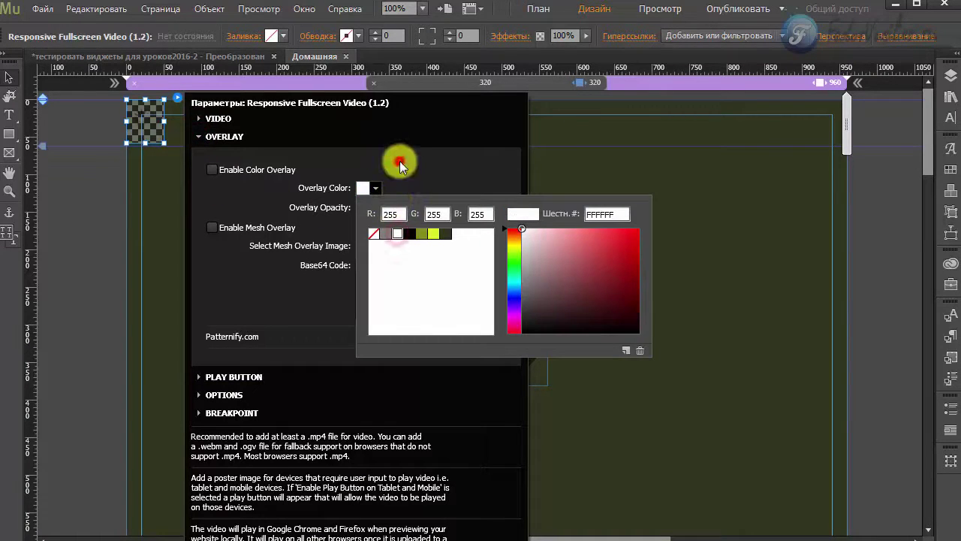
Enable the fullscreen video widget's color overlay, and bring up its Play Button settings with the Overlay section collapsed.
click(209, 175)
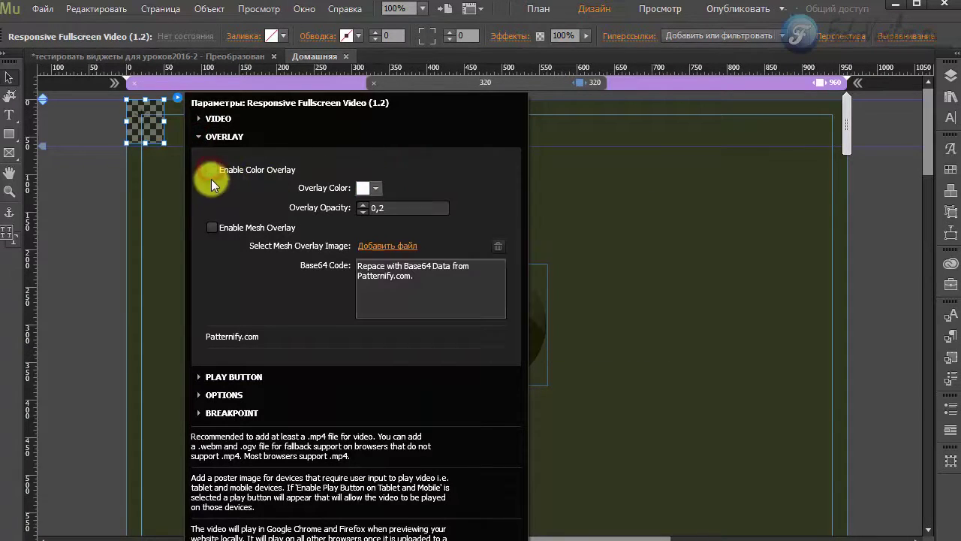
click(213, 172)
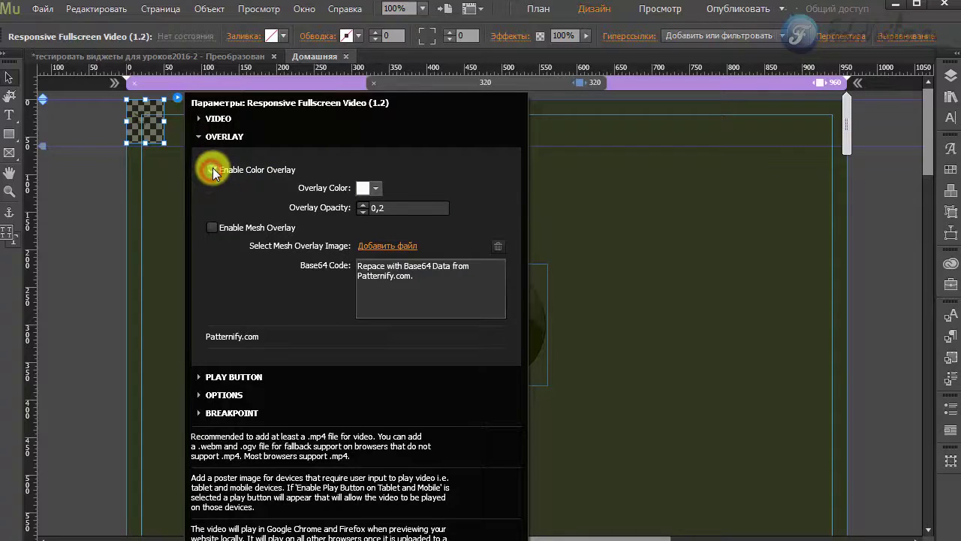
click(199, 377)
click(207, 136)
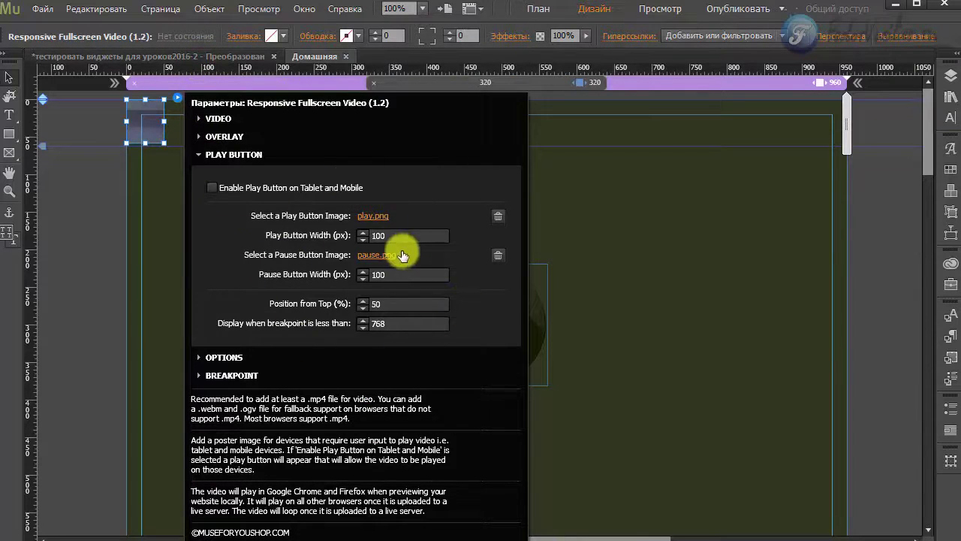
Turn off Mute Audio in the fullscreen video widget's Options settings.
click(199, 155)
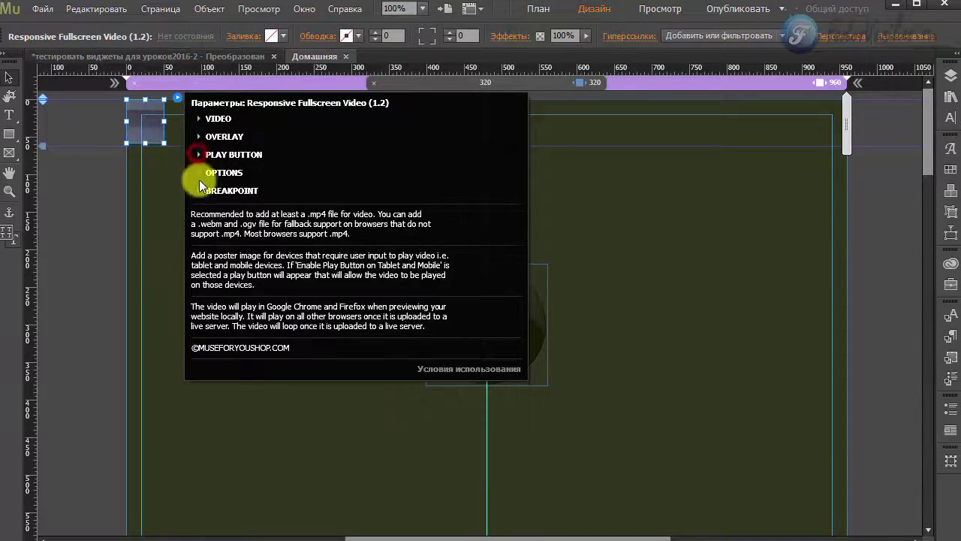
click(200, 174)
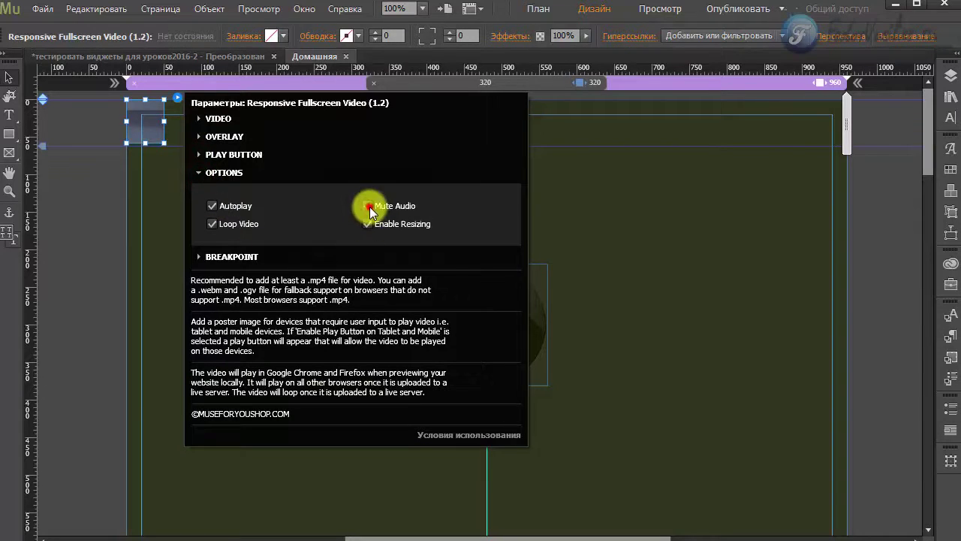
click(368, 206)
Set the fullscreen video widget's Disable when breakpoint is less than value to 768.
click(200, 257)
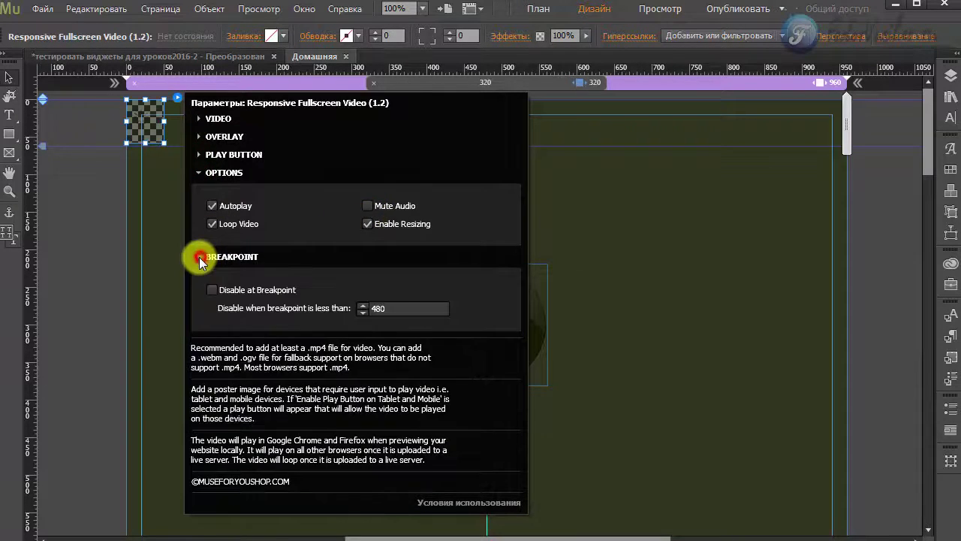
double_click(394, 308)
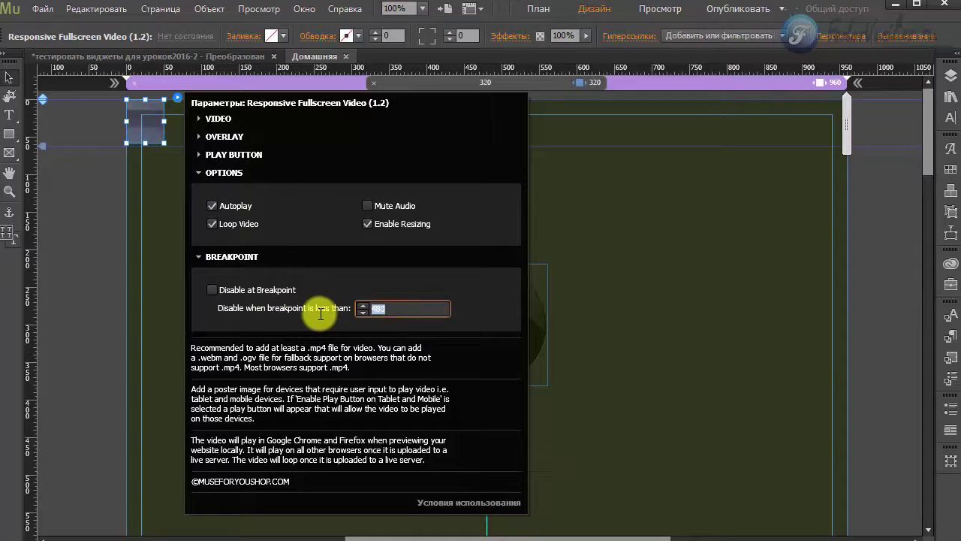
text(768)
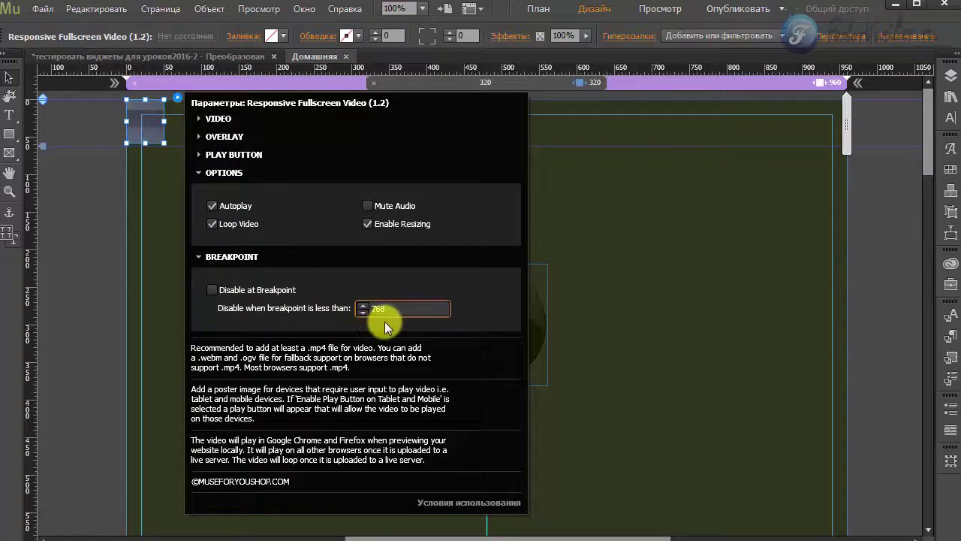
key(Return)
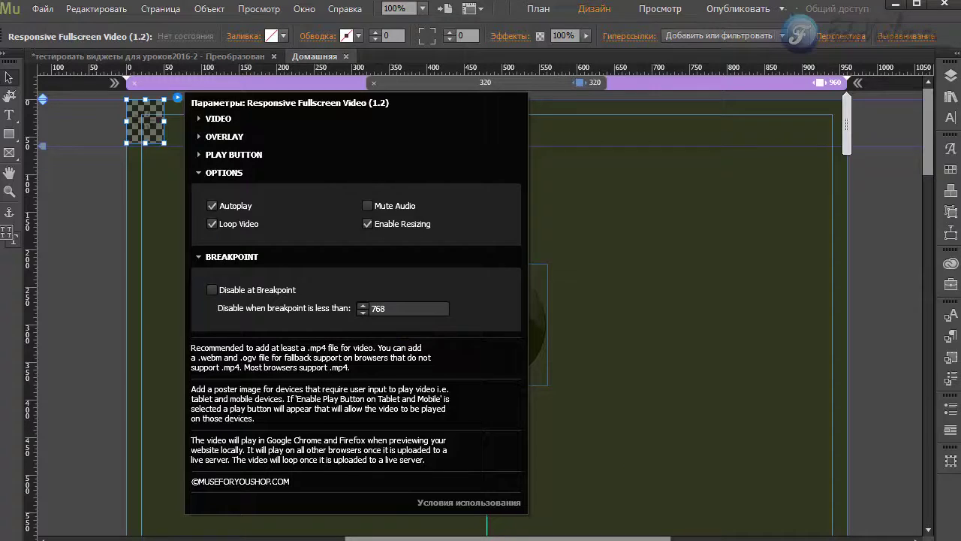
Enable Fixed in Browser for the fullscreen video and turn on a white (FFFFFF) color overlay.
click(211, 230)
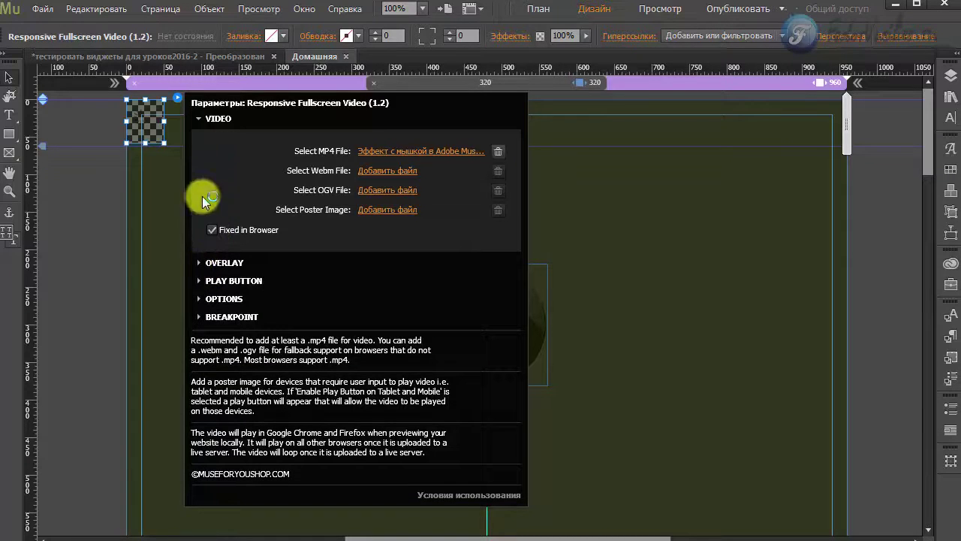
click(199, 119)
click(200, 140)
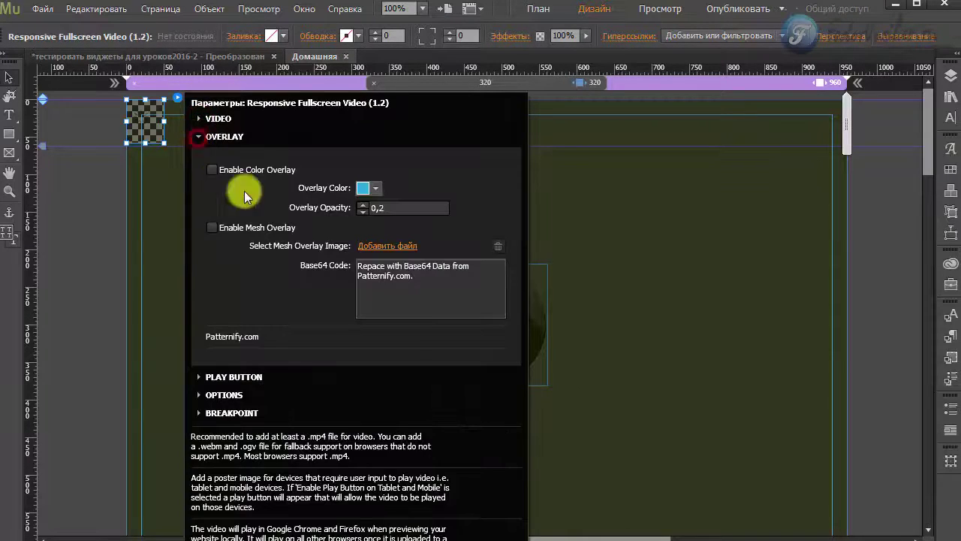
click(379, 188)
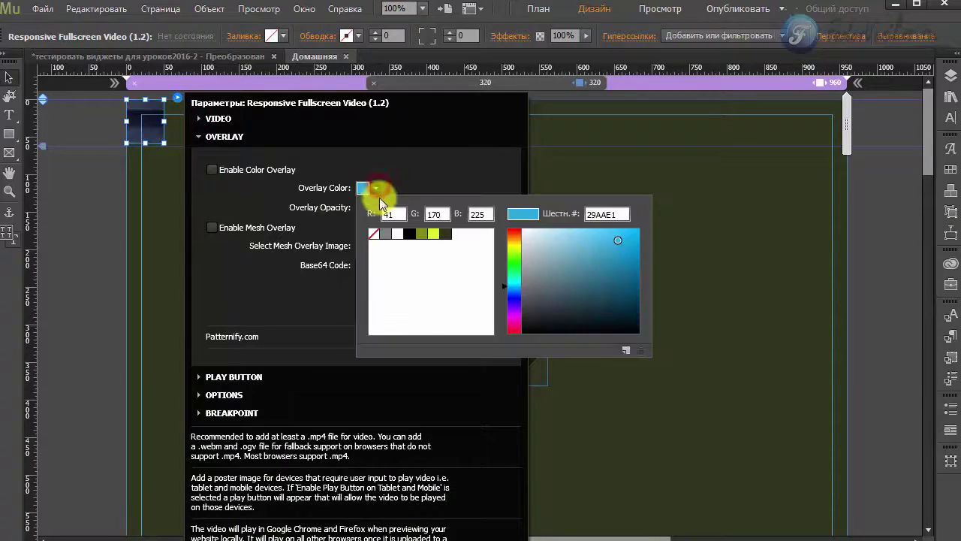
click(398, 234)
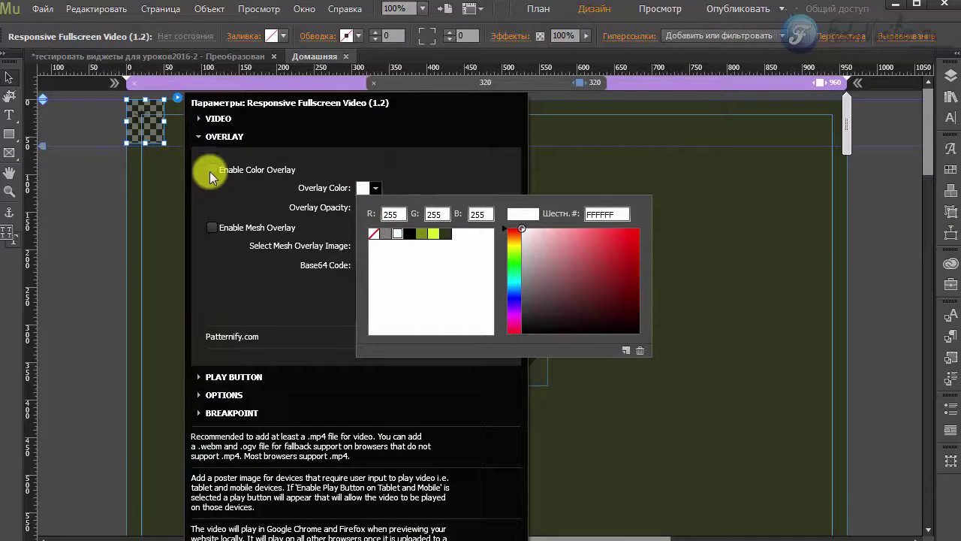
click(211, 172)
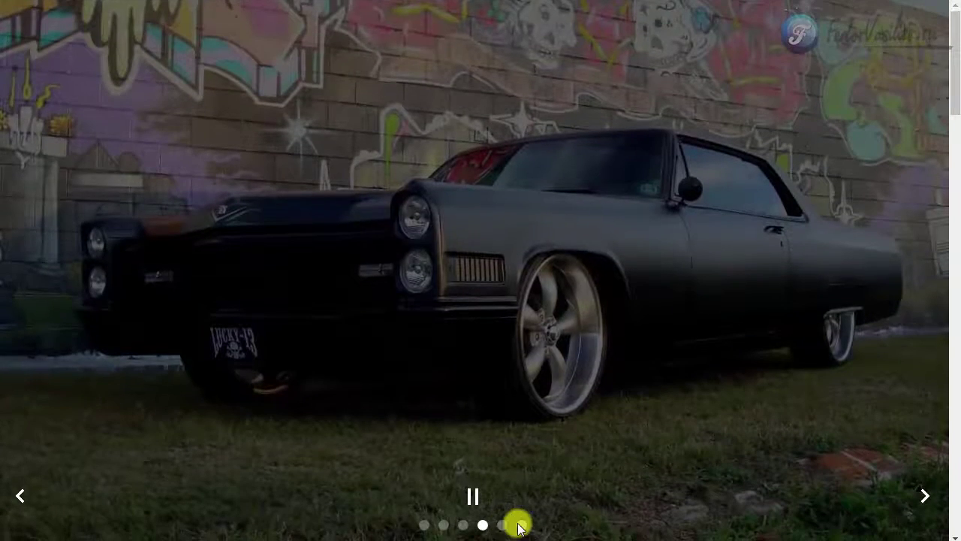
Switch slides in the fullscreen slideshow preview, and resize the browser to phone width and back to examine its responsiveness.
click(522, 526)
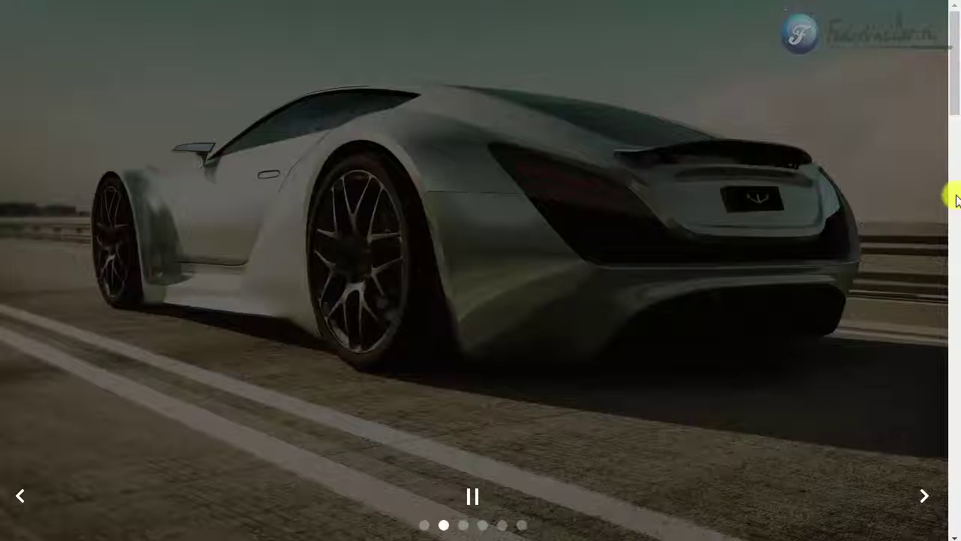
drag(957, 196, 270, 245)
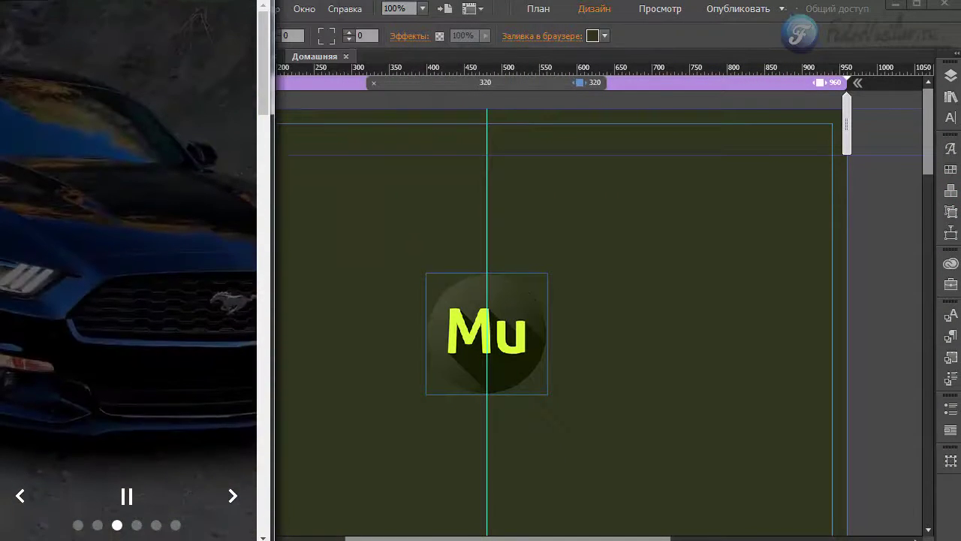
drag(47, 535, 47, 536)
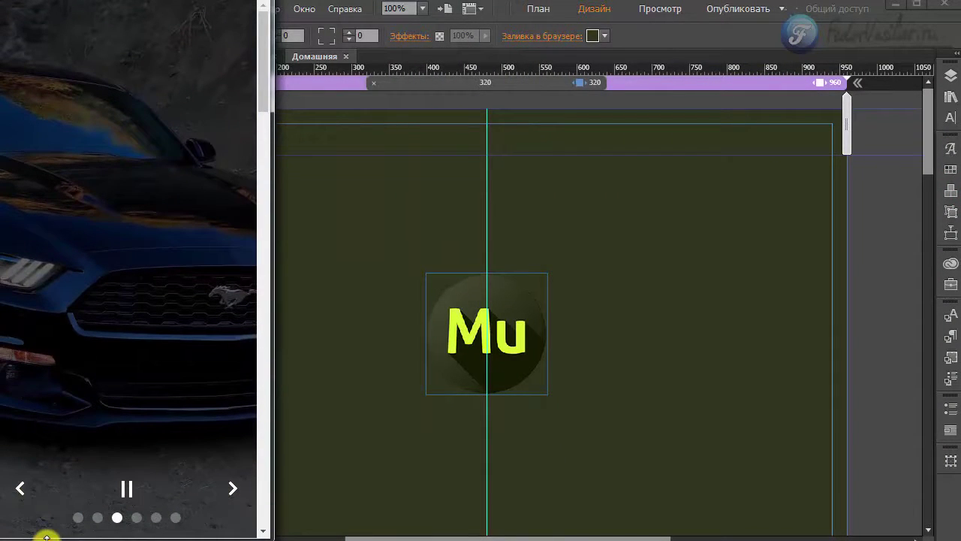
drag(272, 316, 959, 335)
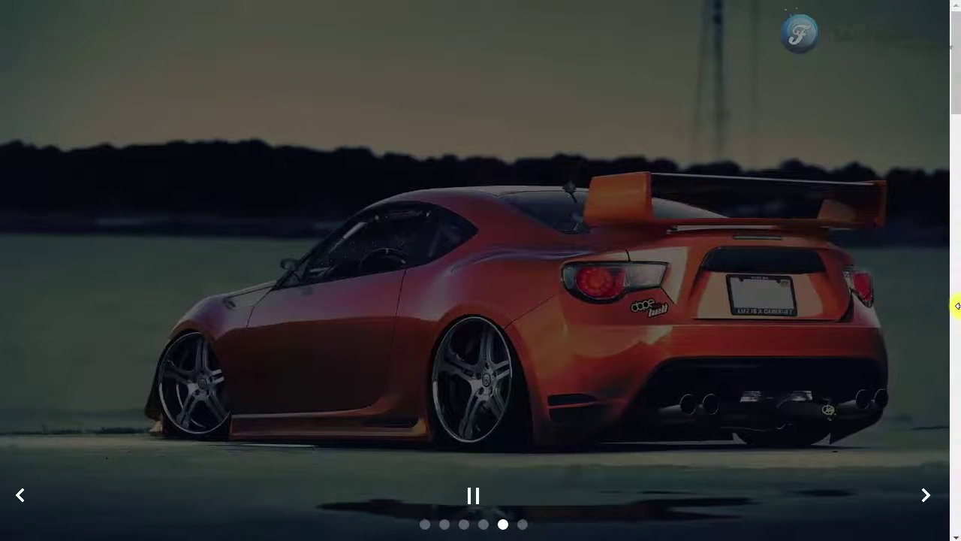
Switch back to Adobe Muse and examine the image-number choices in the FSC - With Overlay and Image widget's parameters.
key(alt+Tab)
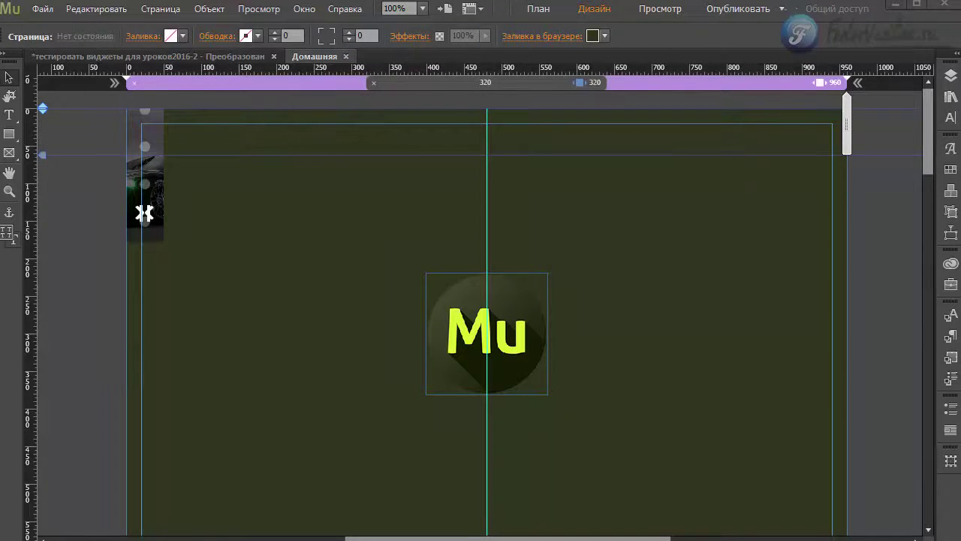
click(153, 187)
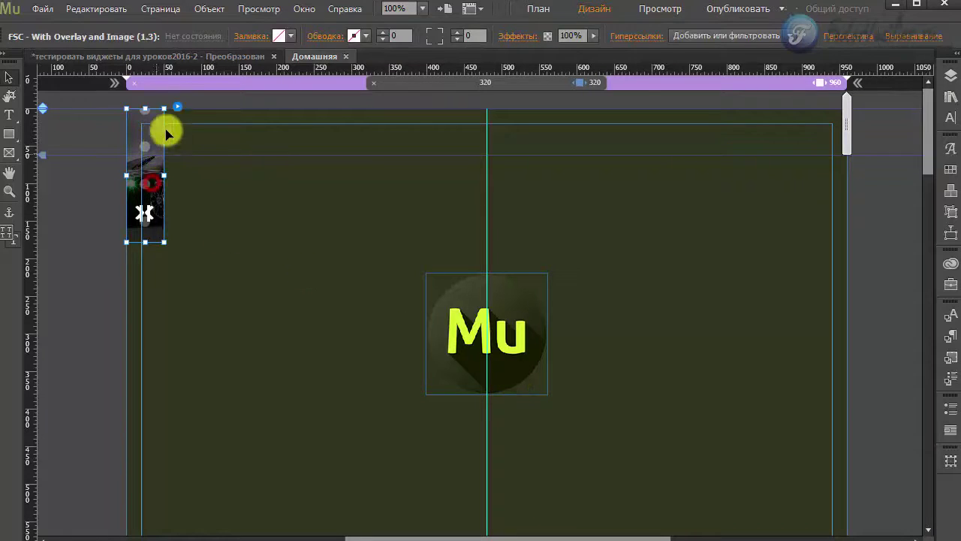
click(179, 109)
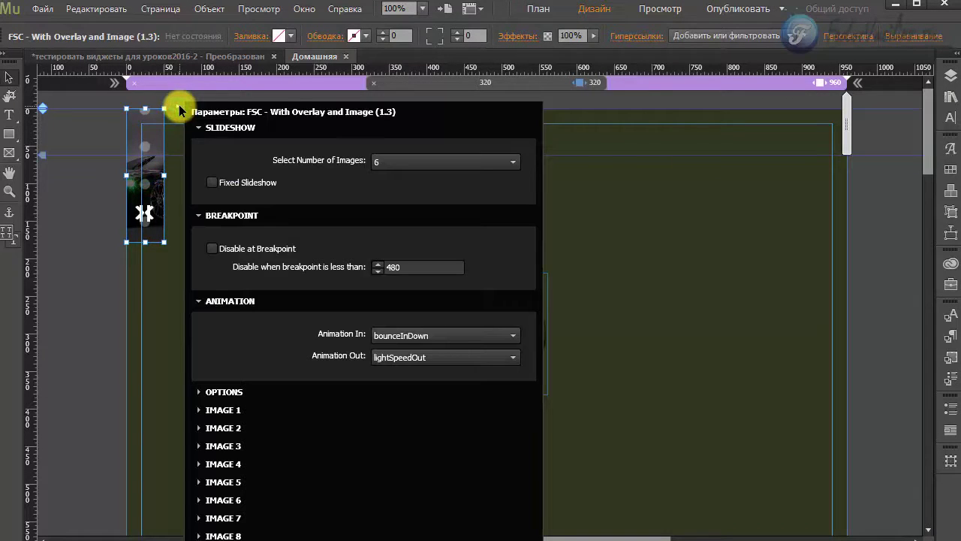
click(377, 159)
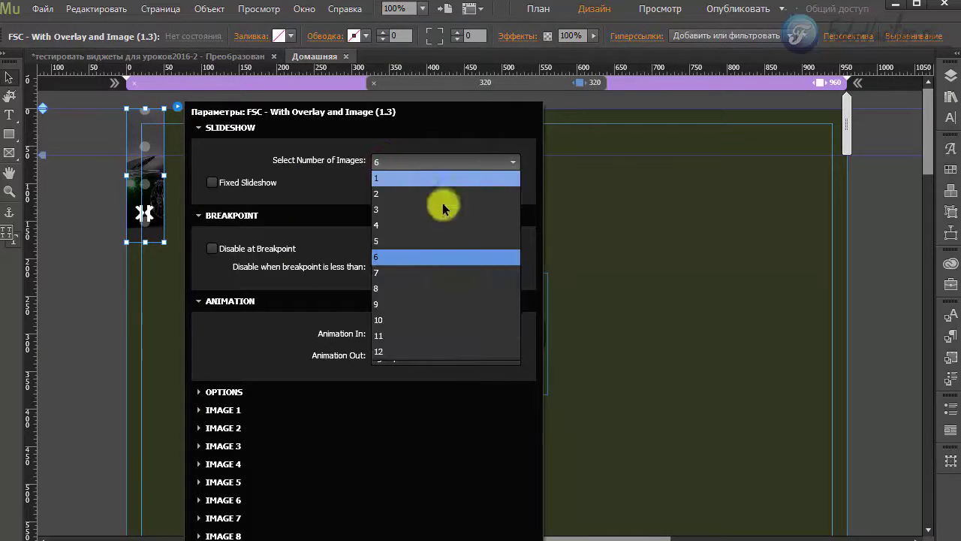
click(316, 178)
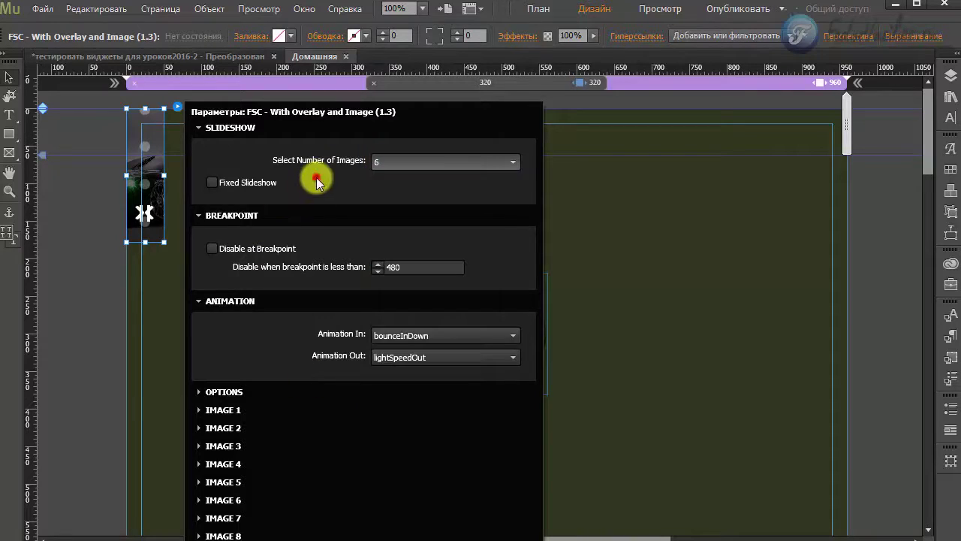
Review the available Animation In and Animation Out effects of the slideshow widget, with the Breakpoint and Animation sections collapsed at the end.
click(199, 216)
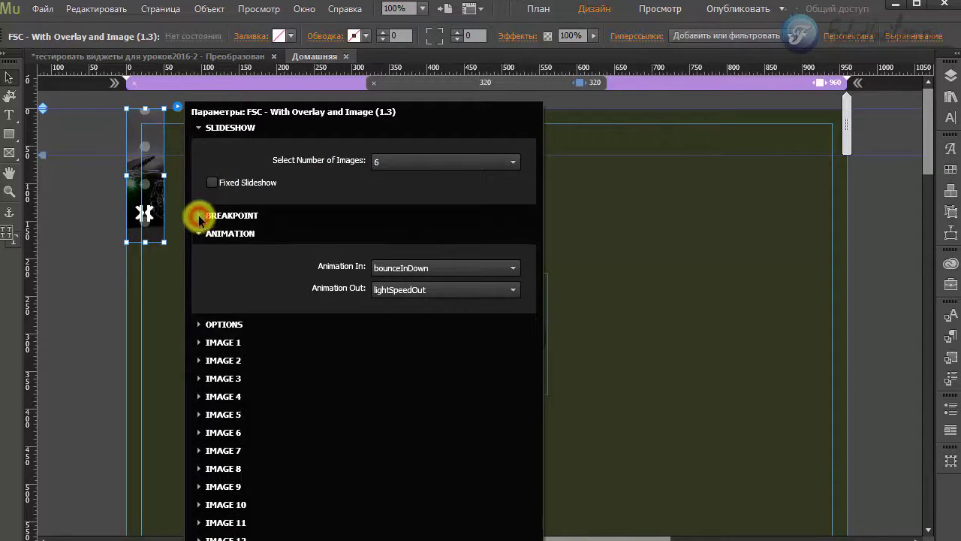
click(383, 270)
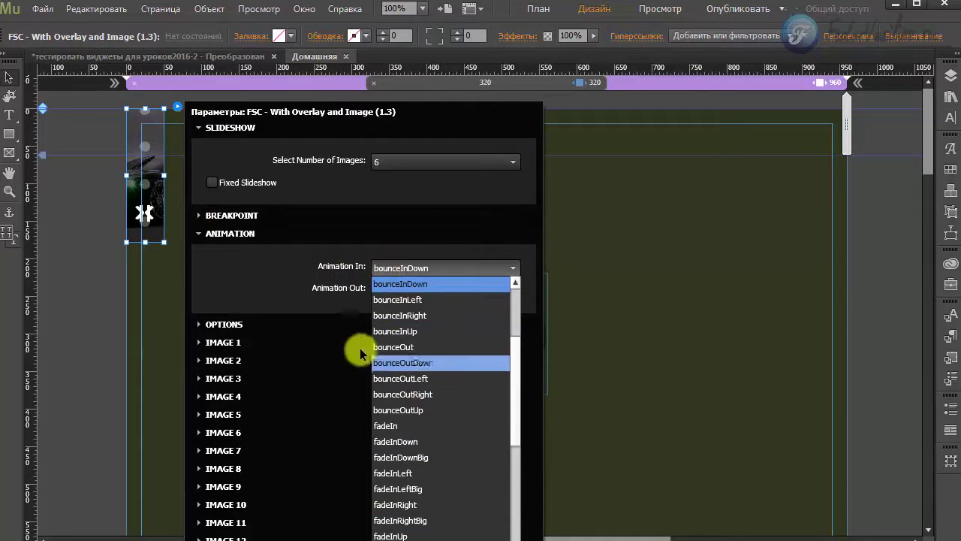
click(288, 293)
click(409, 290)
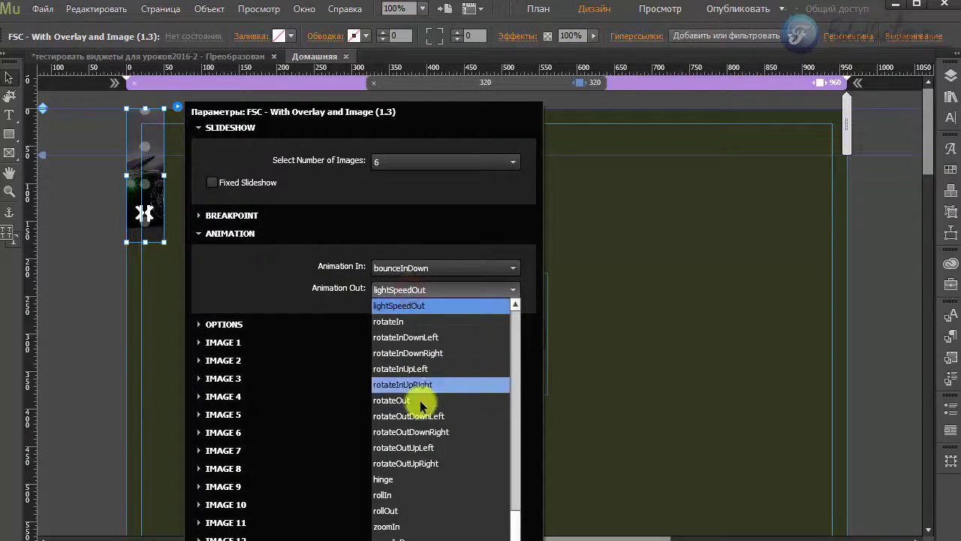
click(198, 238)
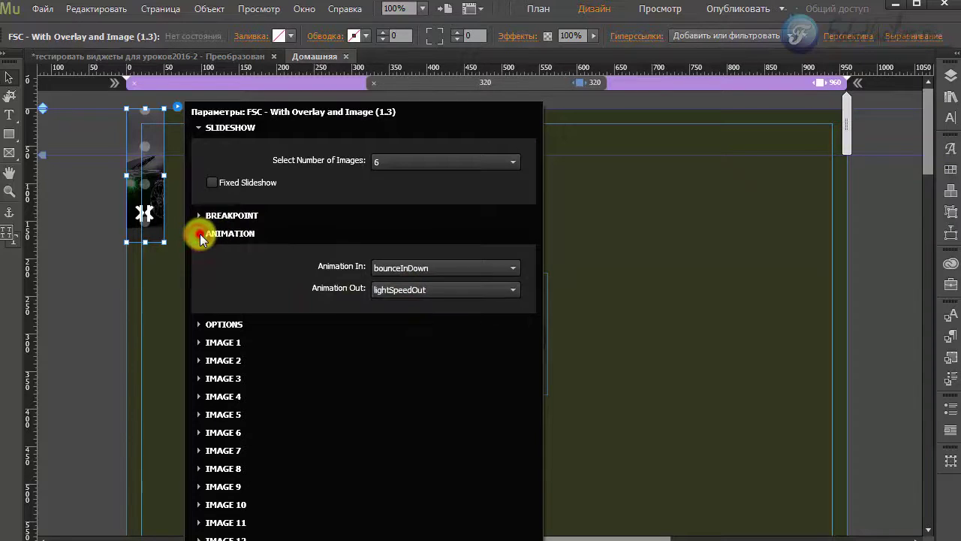
click(199, 235)
Look through the slideshow widget's Options settings and enter alternative text starting with "заголо" for Image 1.
click(198, 254)
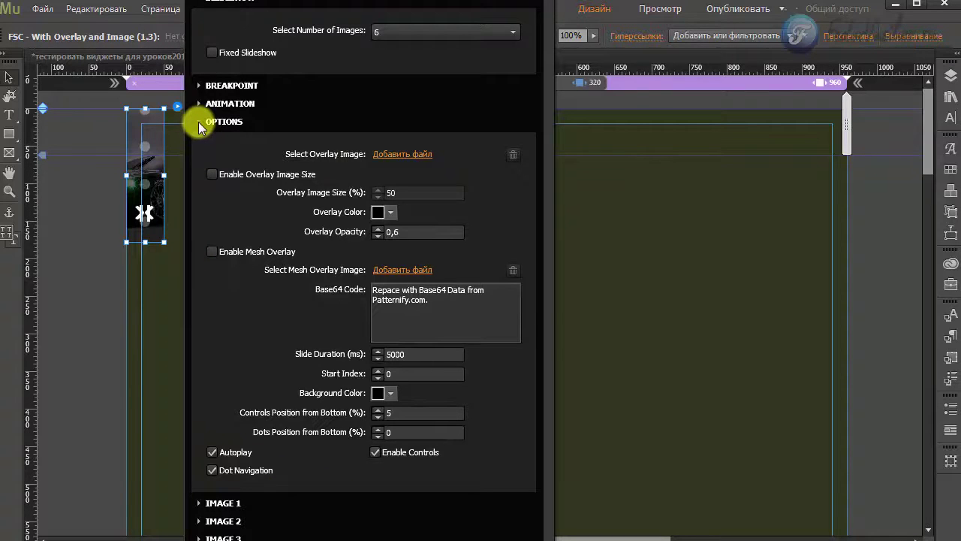
click(198, 122)
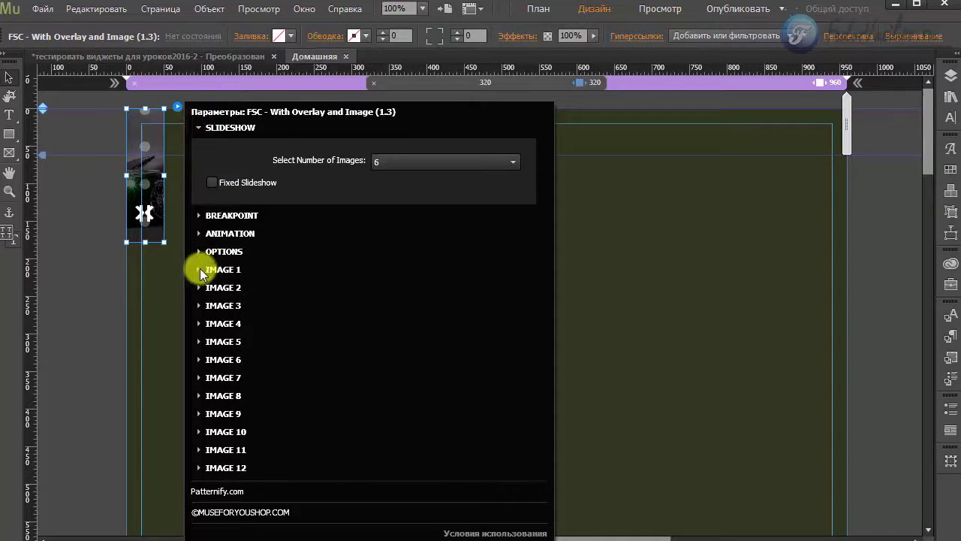
click(199, 271)
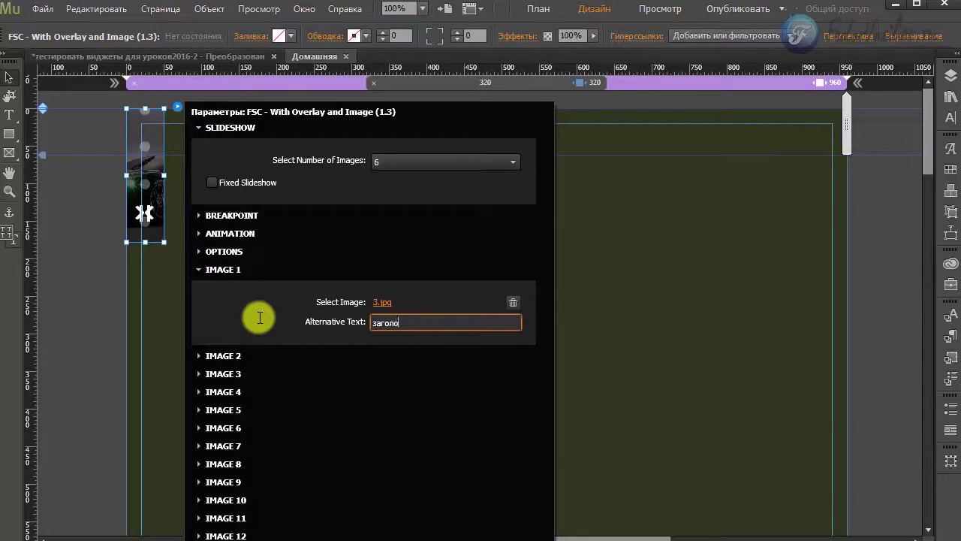
click(484, 360)
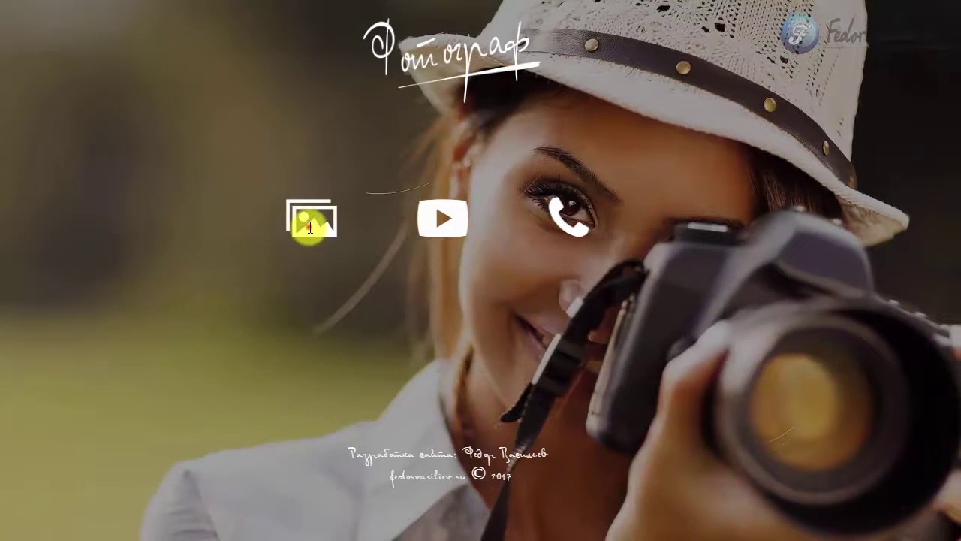
Open the photo gallery on the photographer site preview, browse to the third image and zoom in on it.
click(308, 223)
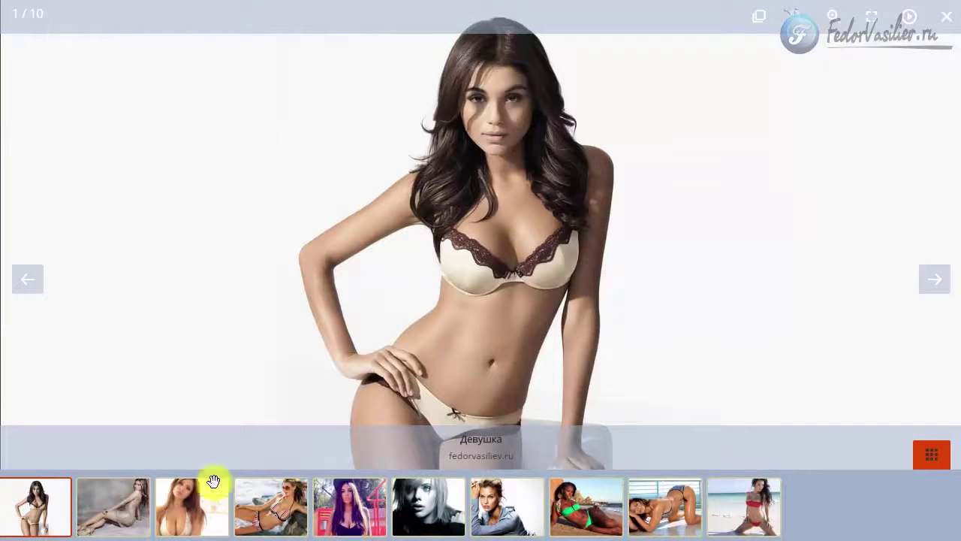
click(131, 511)
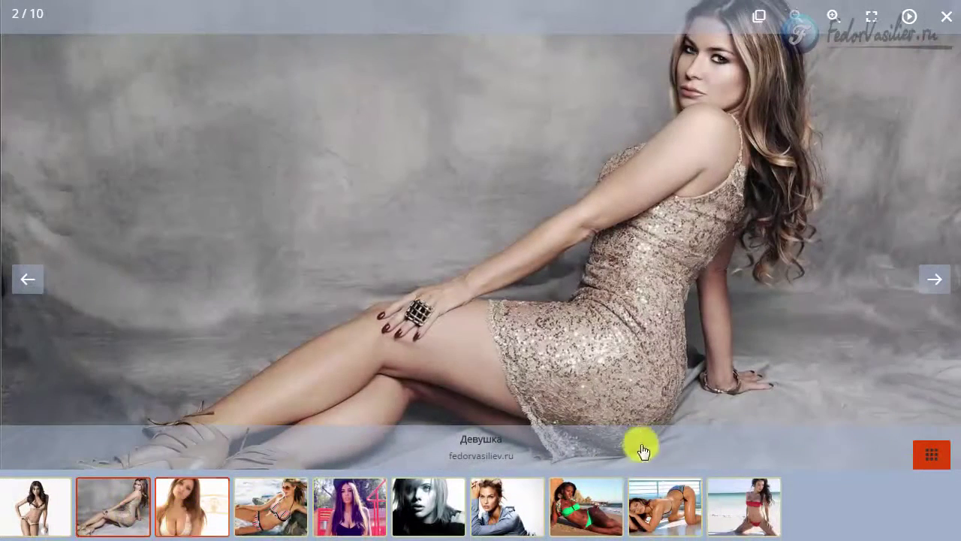
click(931, 290)
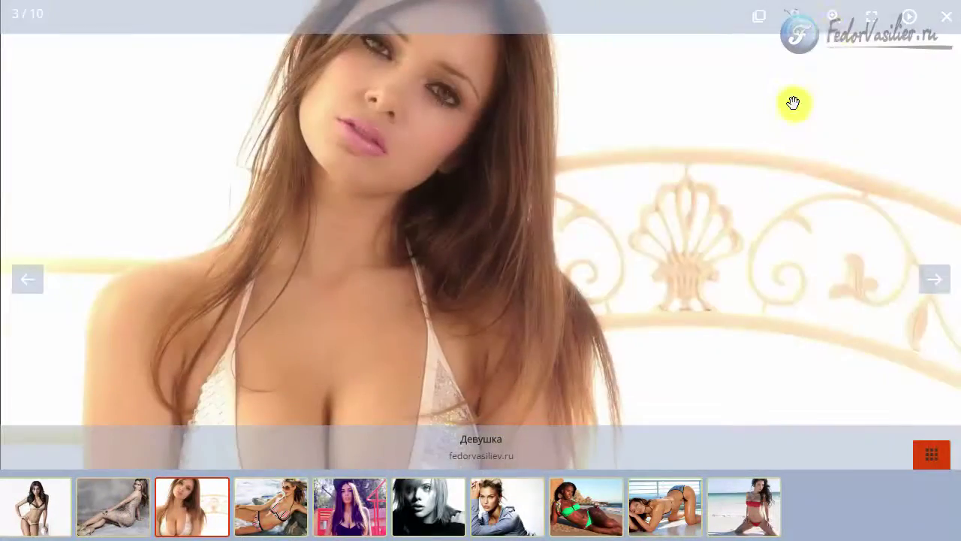
click(833, 21)
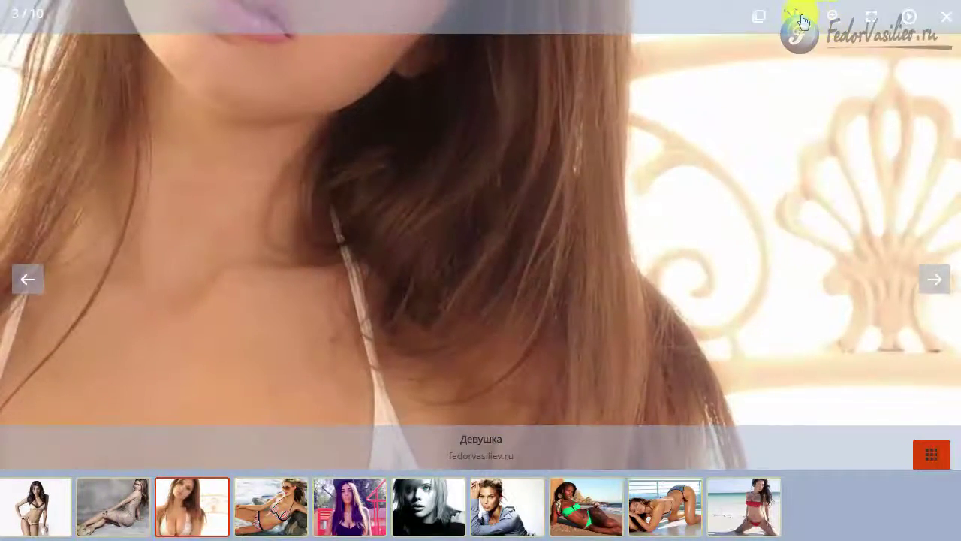
Zoom the third gallery image back out and test the lightbox's responsiveness by narrowing the browser window and restoring its width.
click(796, 18)
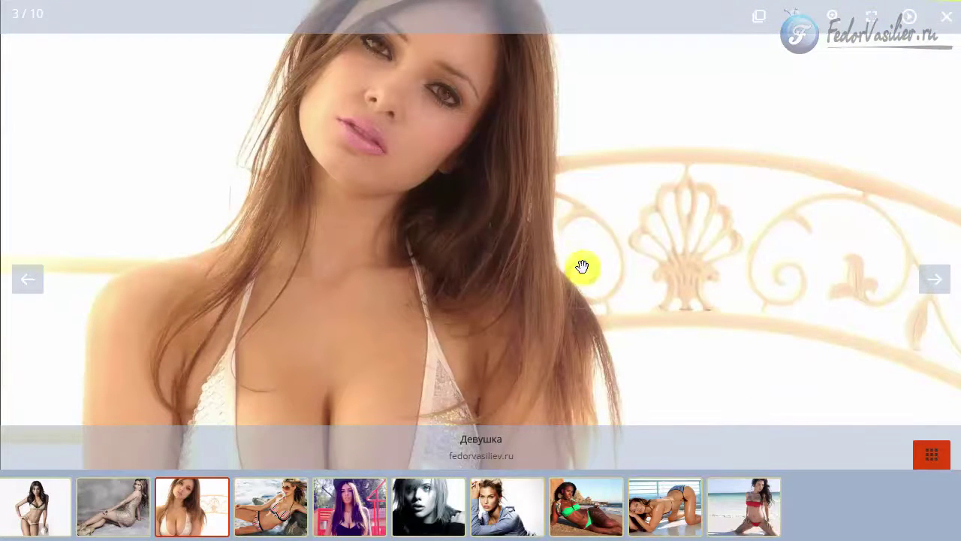
drag(955, 240, 145, 249)
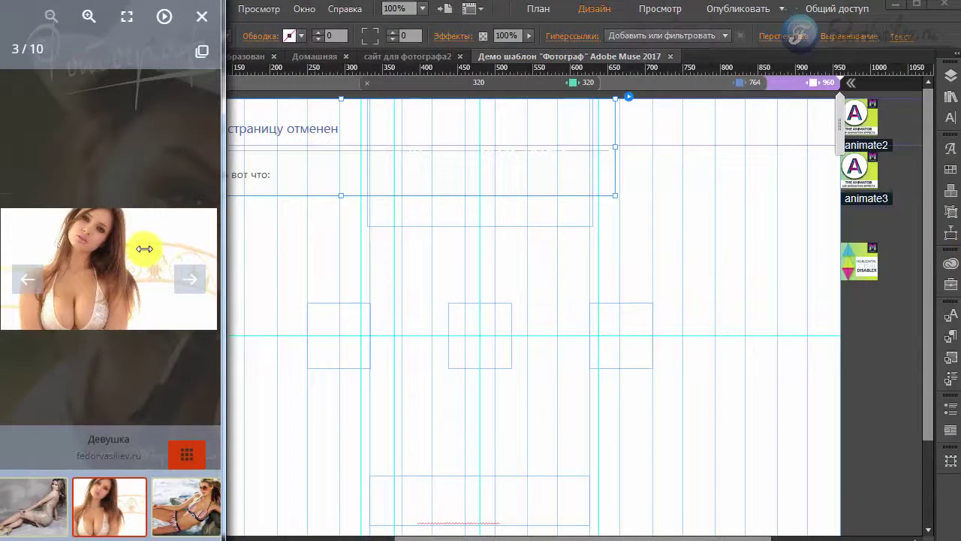
drag(145, 249, 958, 301)
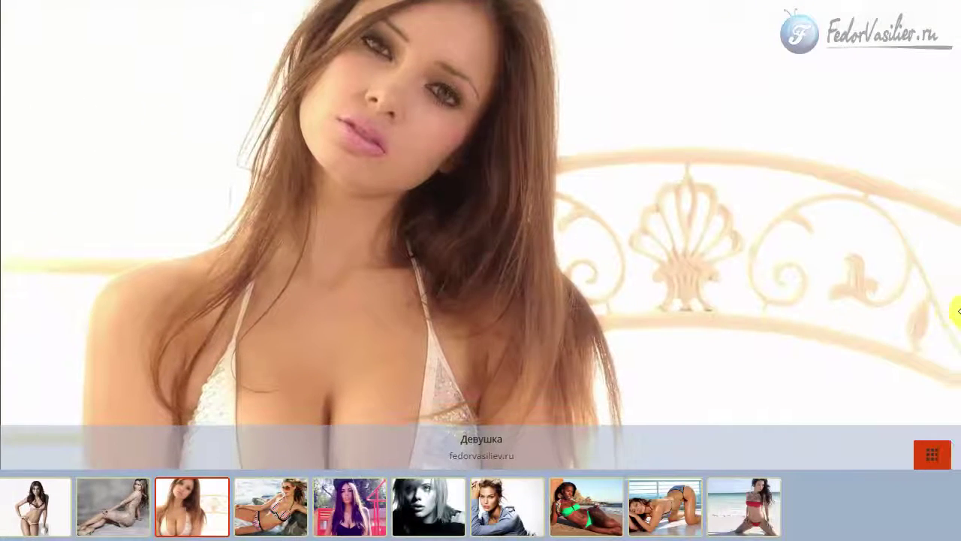
Close the photo gallery, open the video gallery on the photographer site, browse to its third item and close it.
key(Escape)
click(443, 218)
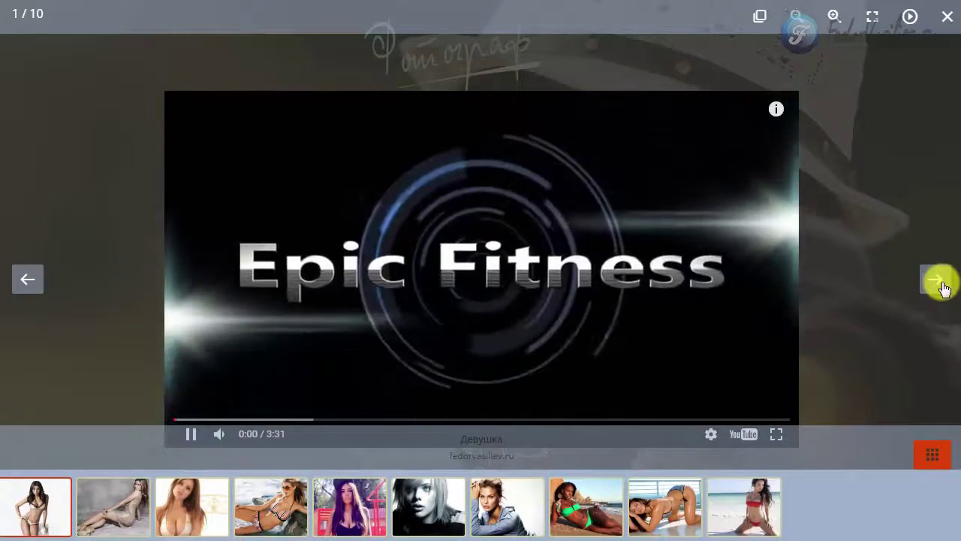
click(938, 281)
click(937, 282)
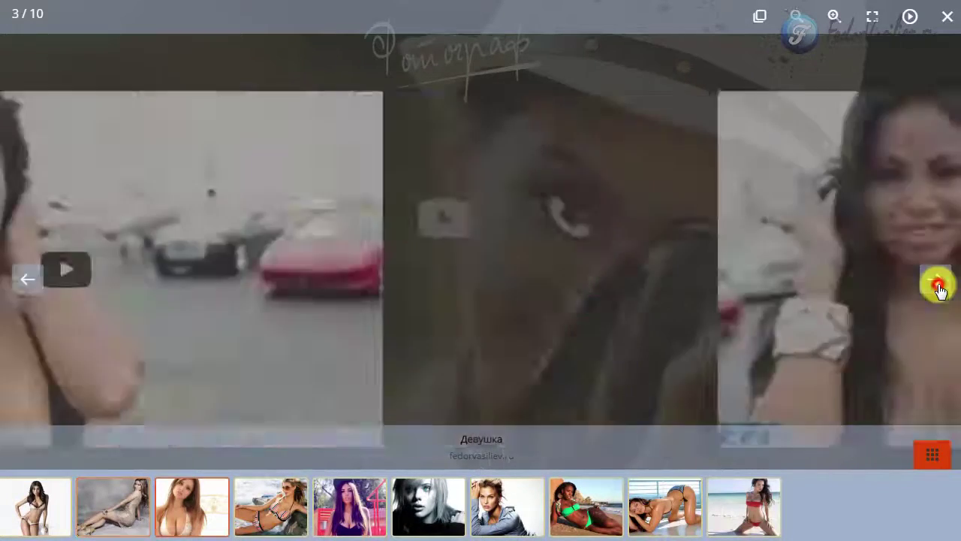
click(946, 15)
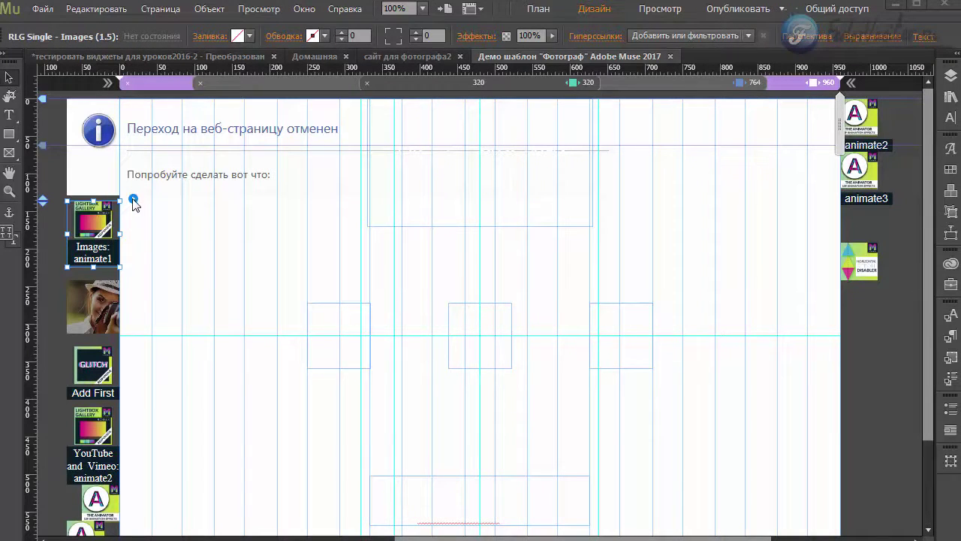
In Adobe Muse, open the RLG Single - Images widget's parameters and examine the trigger graphic style name and image-number choices.
click(133, 199)
click(350, 152)
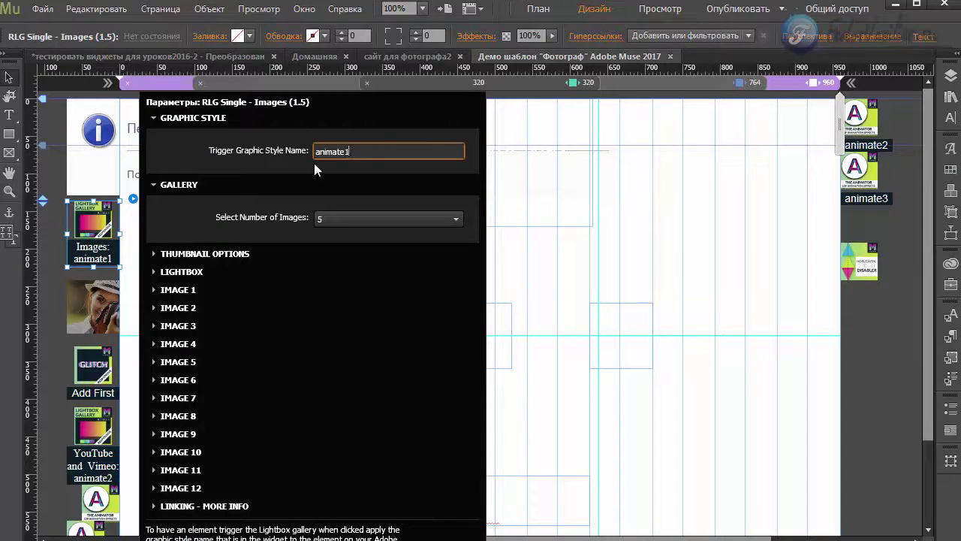
click(322, 218)
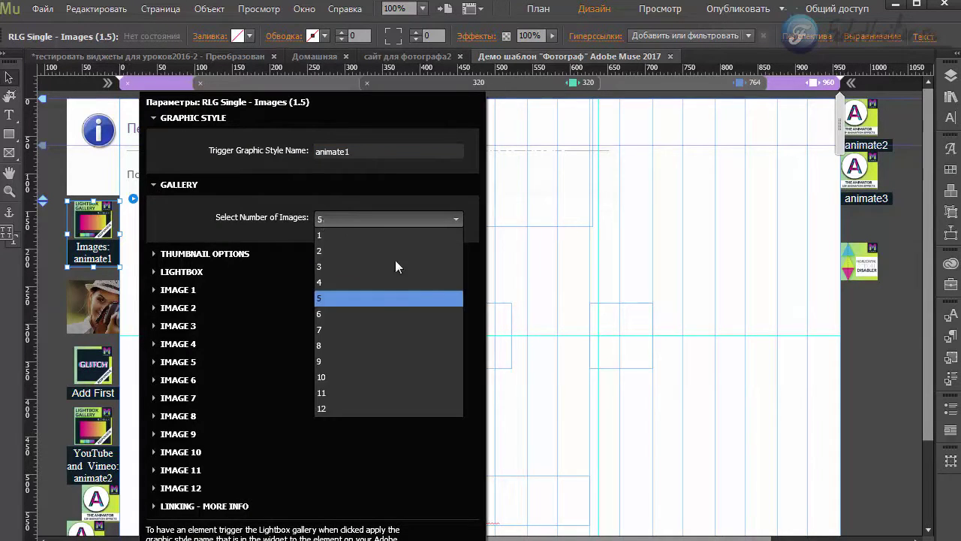
click(154, 184)
click(153, 185)
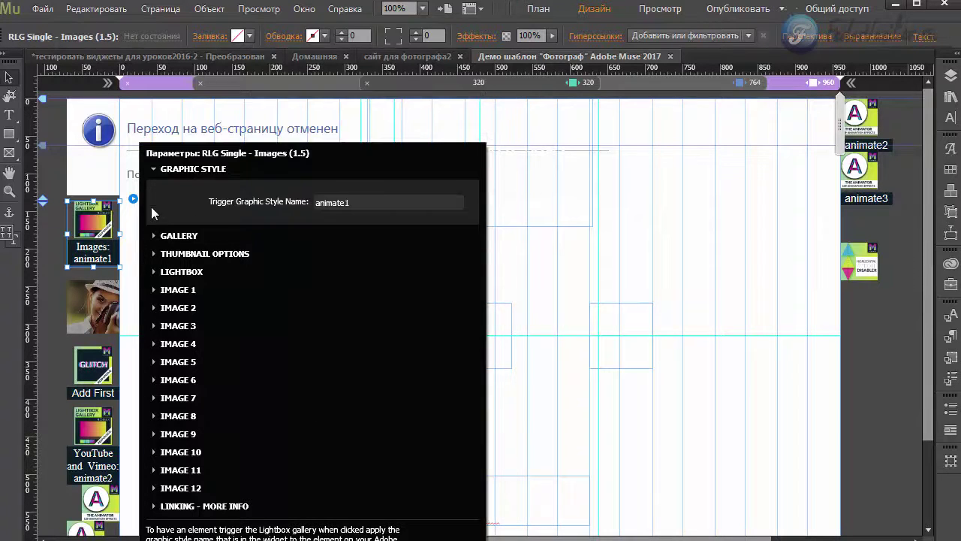
Review the lightbox gallery widget's Thumbnail Options, including the choices for the thumbnail border color, with the section collapsed at the end.
click(155, 254)
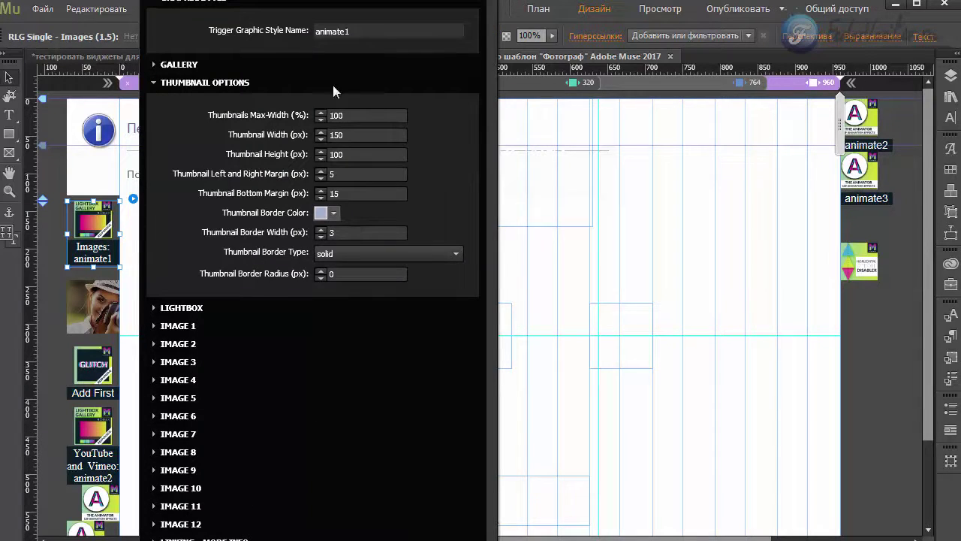
click(335, 213)
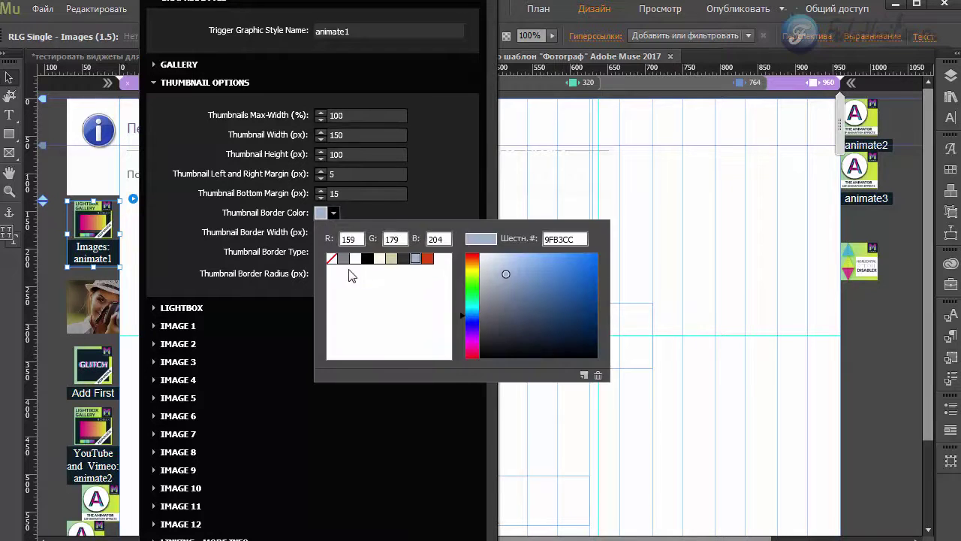
click(433, 201)
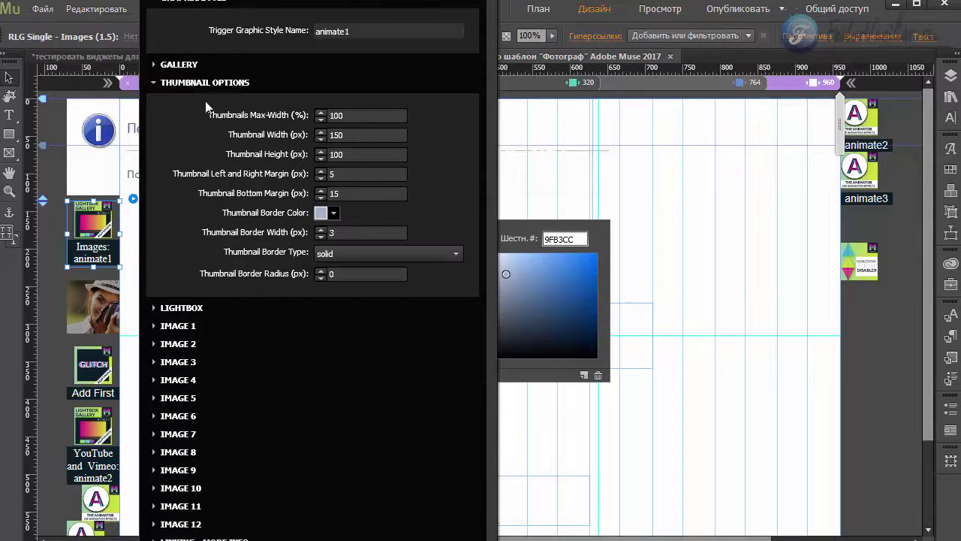
click(151, 82)
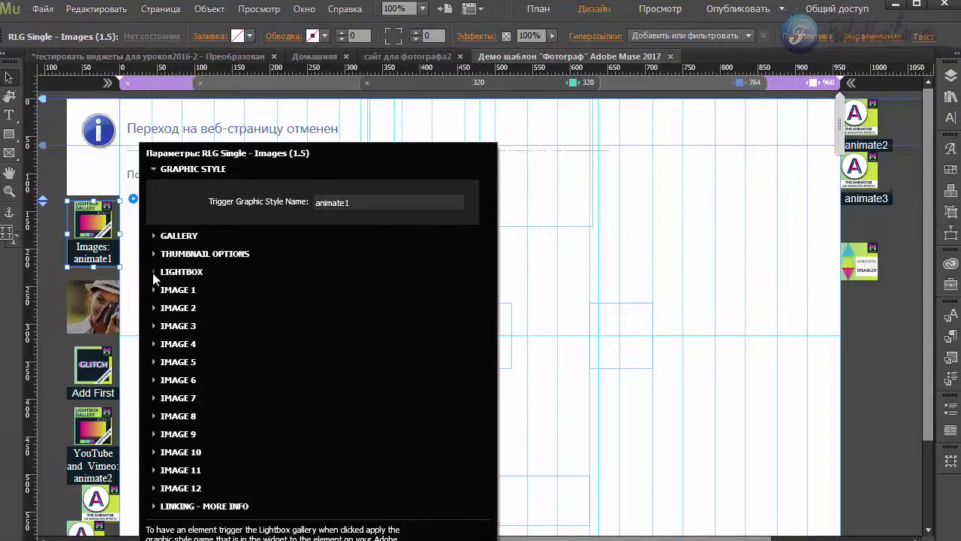
Look through the widget's Lightbox settings for animation, fonts, colors and enabled features, with the section collapsed at the end.
click(152, 272)
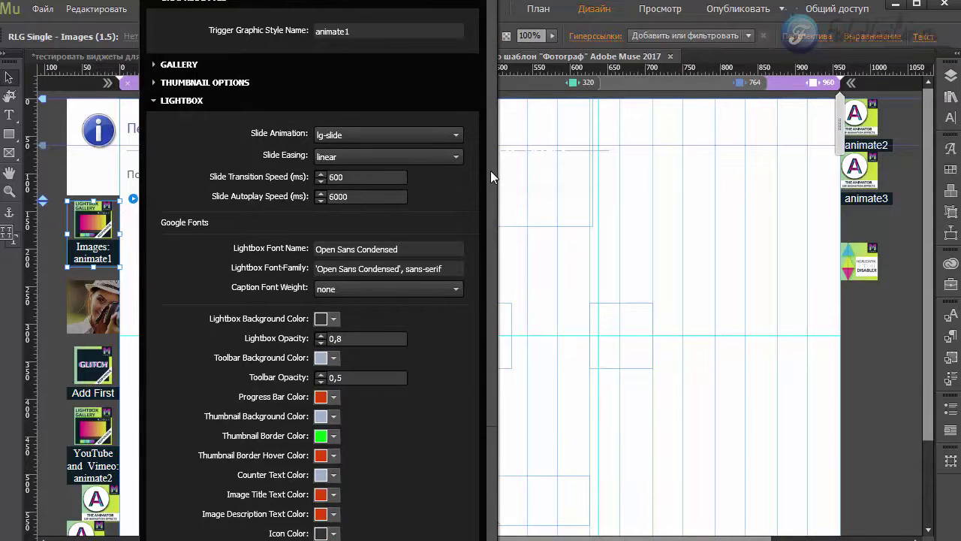
scroll(490, 180, down, 4)
scroll(496, 304, down, 5)
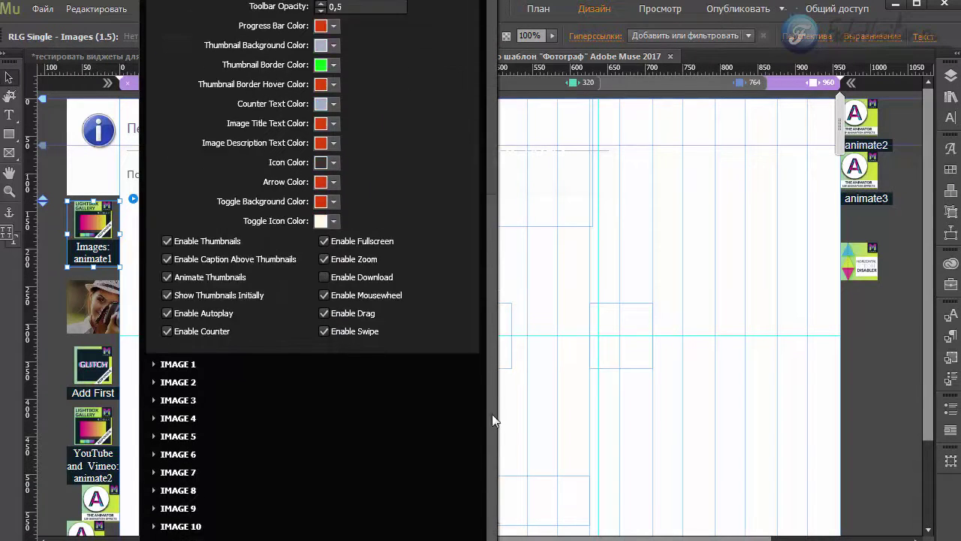
scroll(474, 313, up, 7)
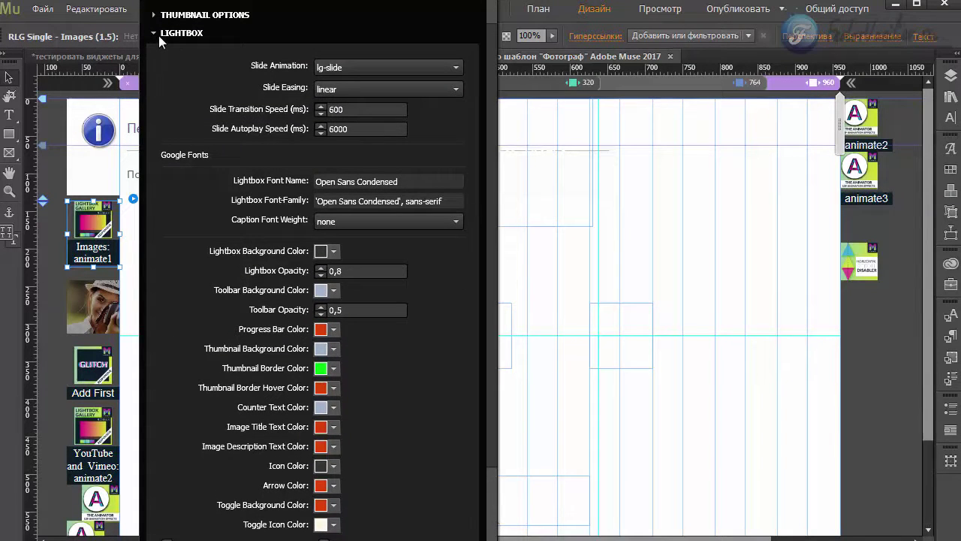
click(154, 32)
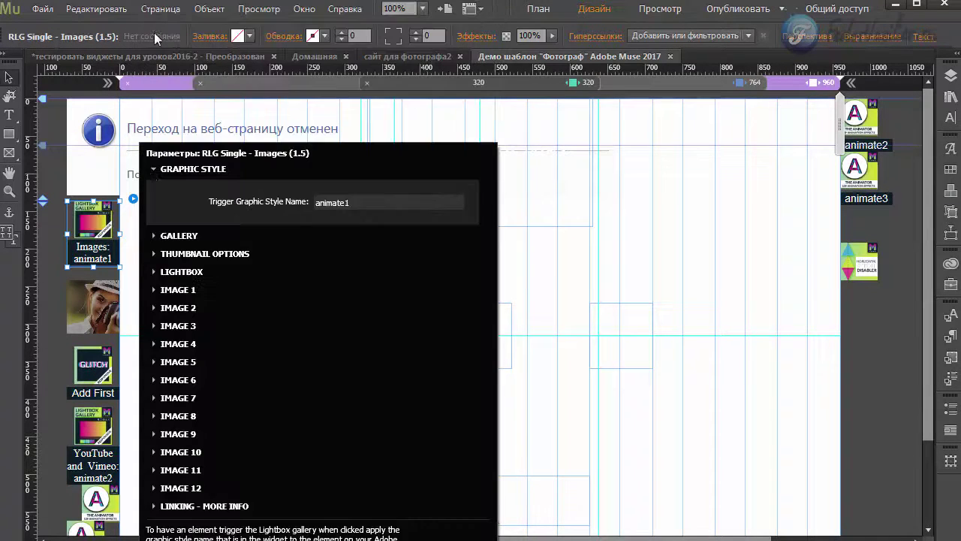
Review the image file, caption link, title and description settings of Image 1, Image 2 and Image 4 in the gallery widget.
click(154, 291)
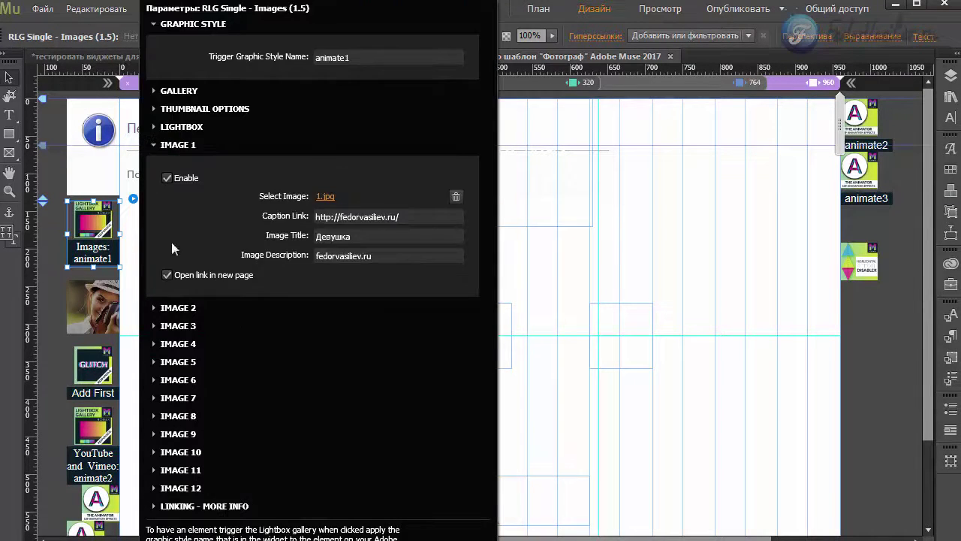
click(152, 145)
click(153, 307)
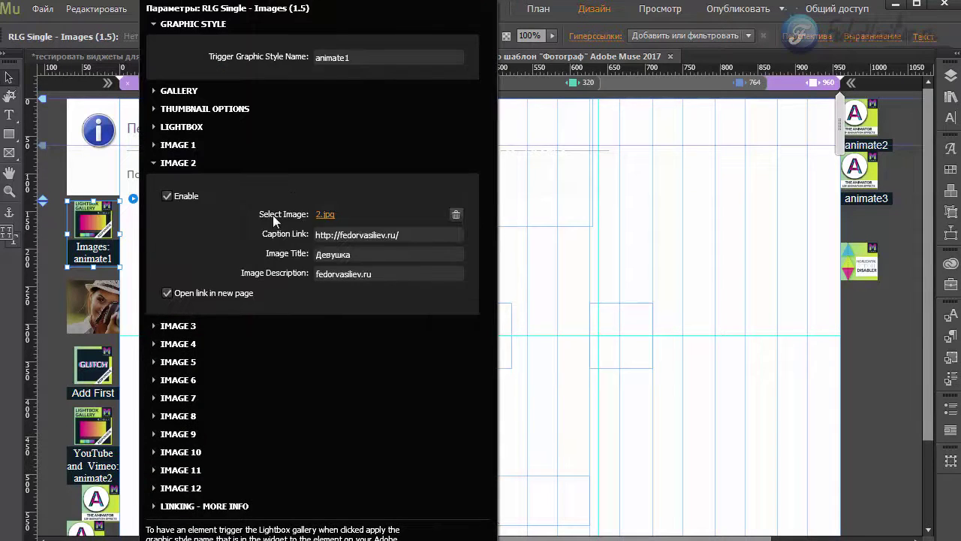
click(154, 163)
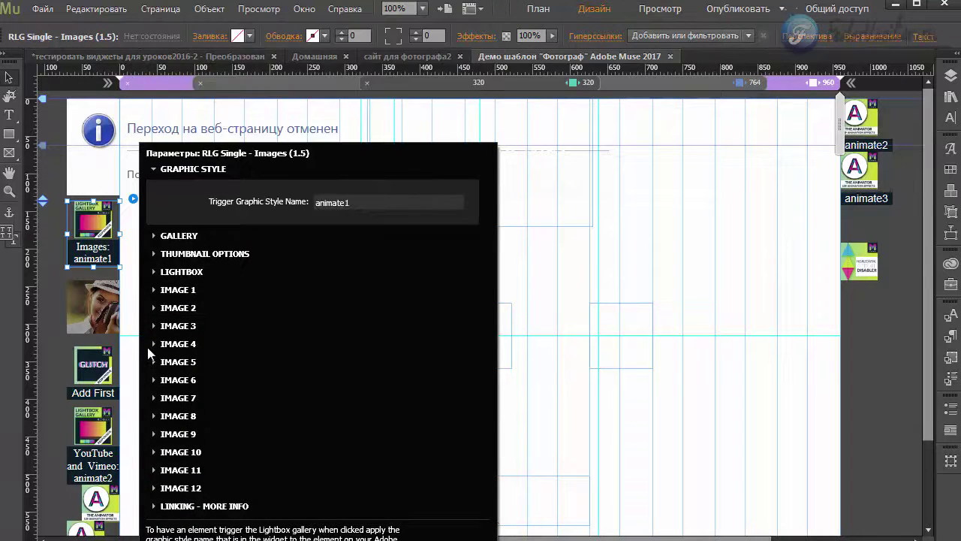
click(152, 344)
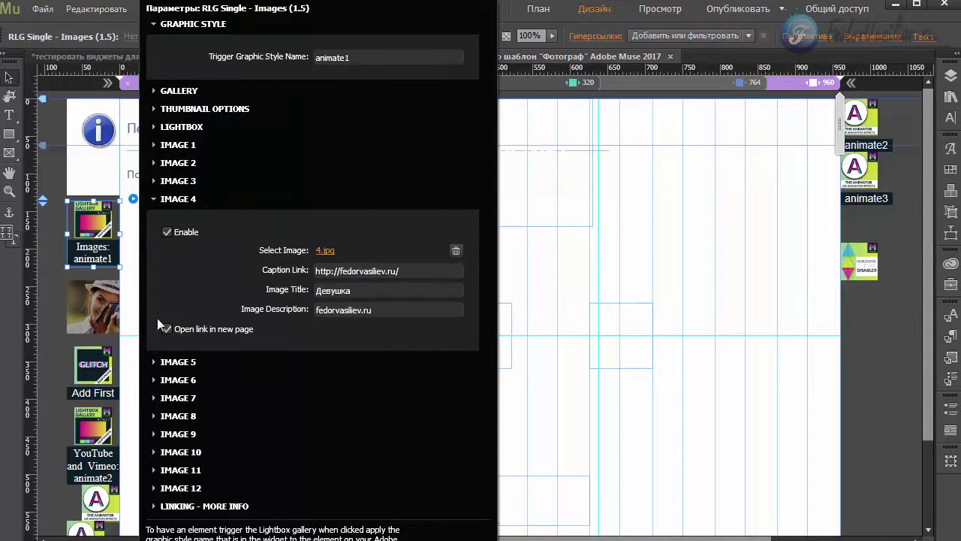
click(154, 199)
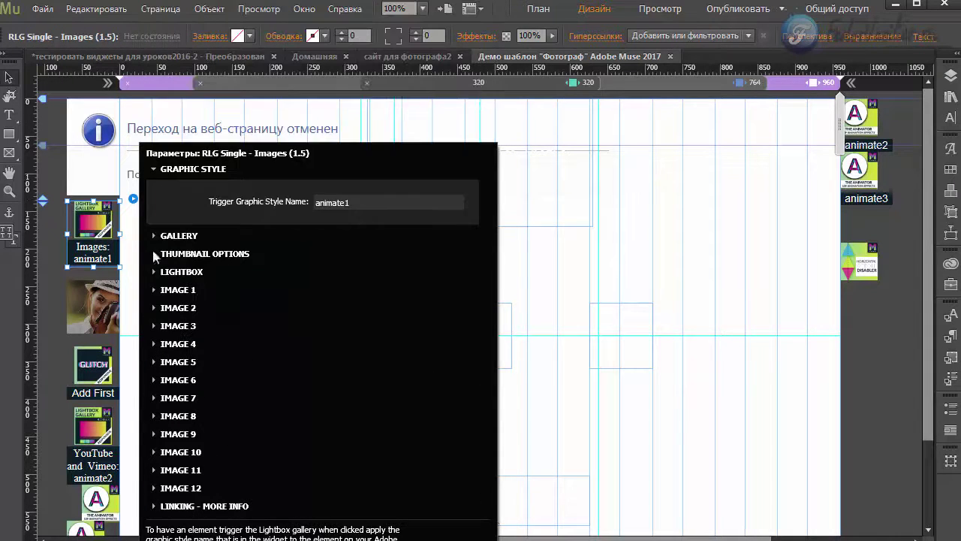
Check the Image 7 settings of the gallery widget, collapse that section and expand Image 9.
click(155, 398)
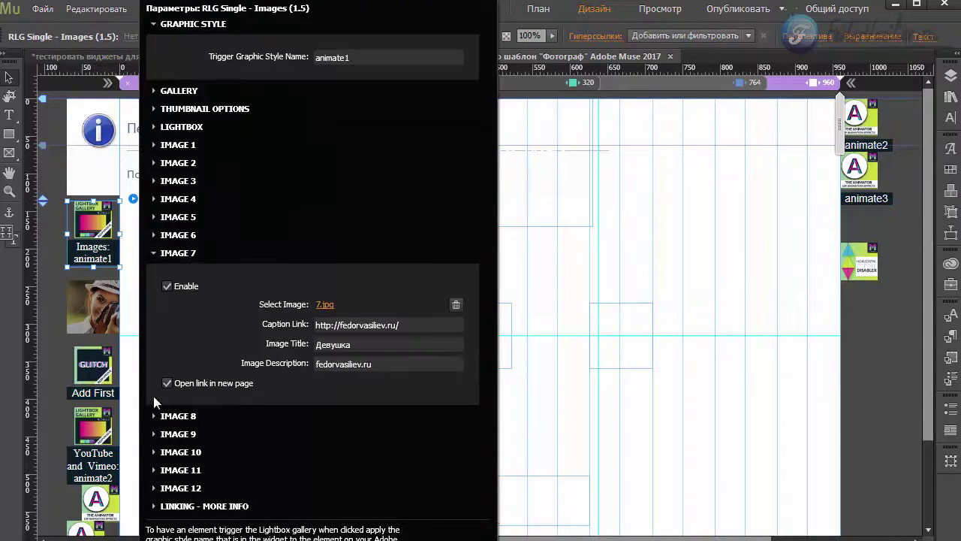
click(153, 252)
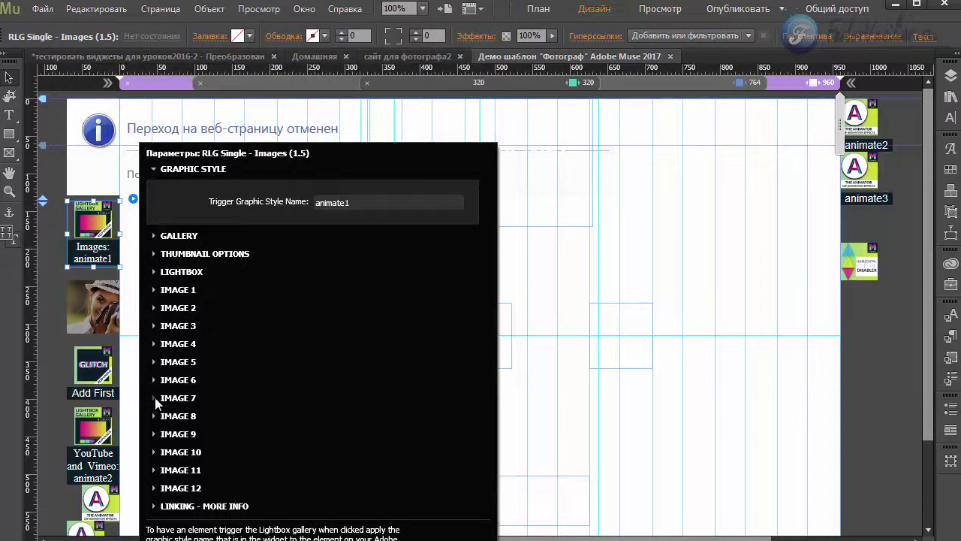
click(155, 398)
click(154, 252)
click(154, 397)
click(154, 252)
click(153, 432)
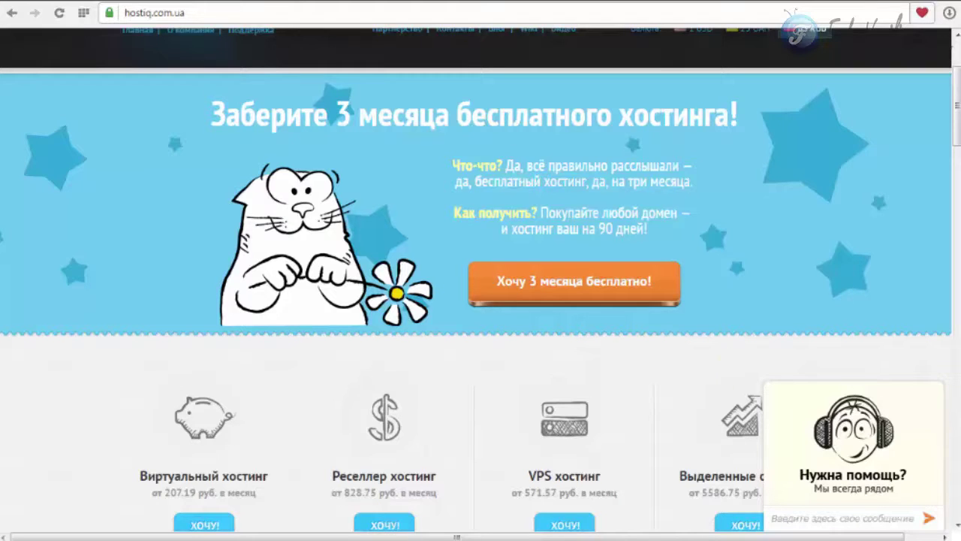
View the support chat form on the hostiq.com.ua page and minimize it again.
click(848, 478)
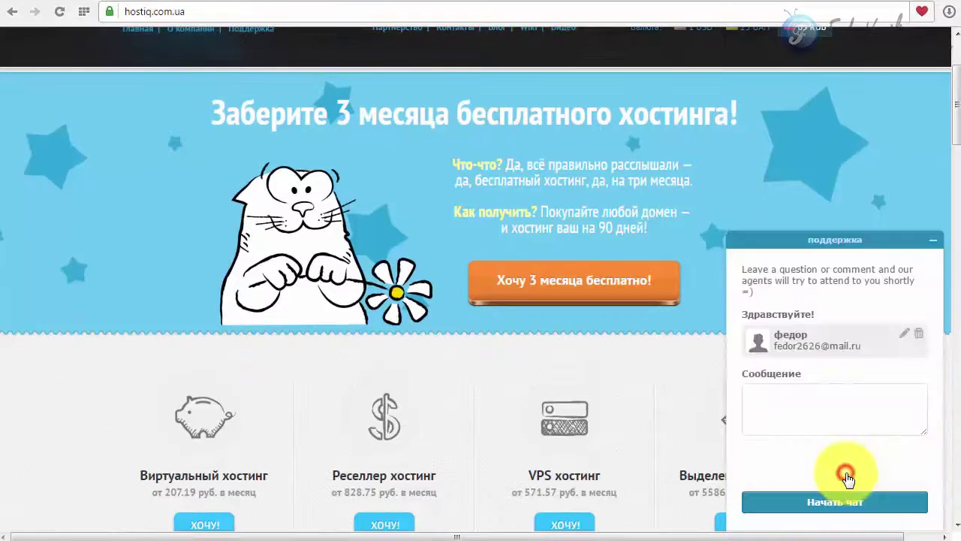
click(932, 241)
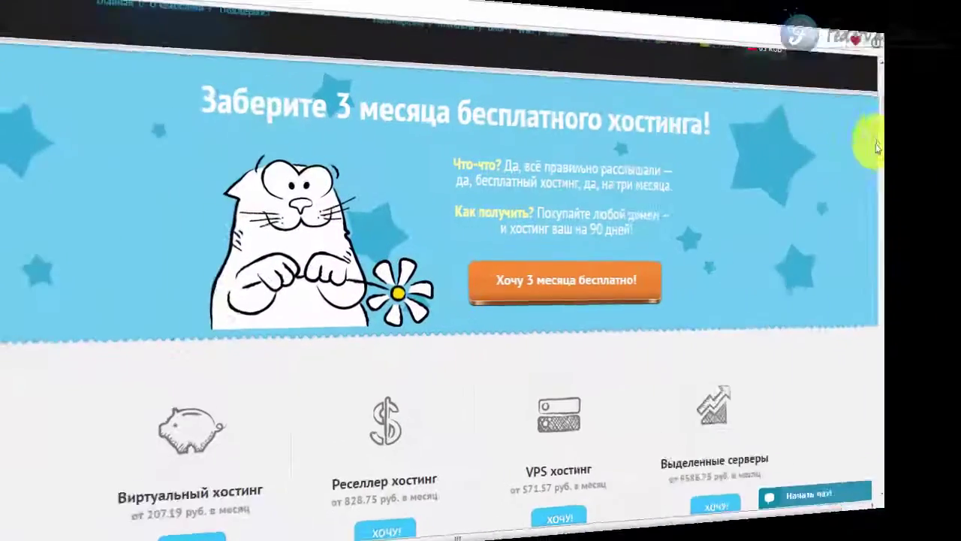
mouse_move(955, 120)
mouse_down()
mouse_move(957, 155)
mouse_move(958, 118)
mouse_up()
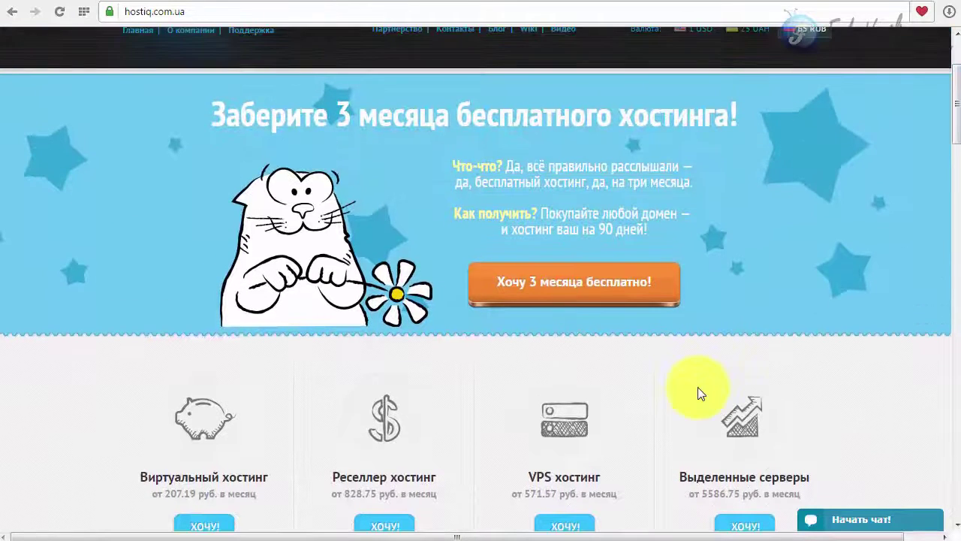